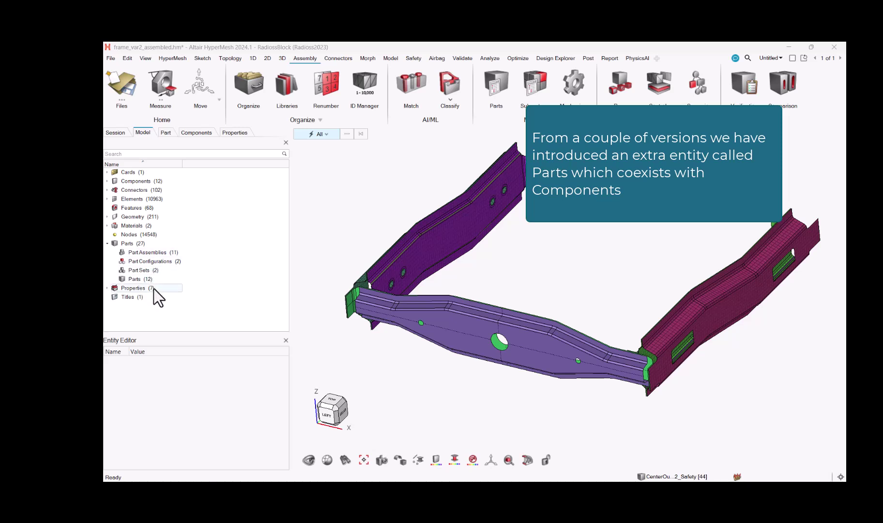
Start assigning the CenterInner_var2_A_000431_Safety.p01 property, then exit and open the Part browser
left_click(146, 278)
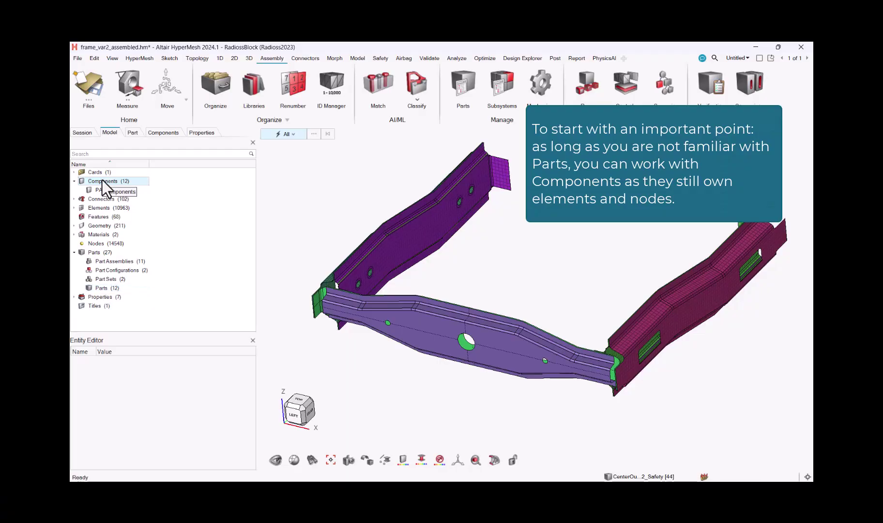
left_click(195, 133)
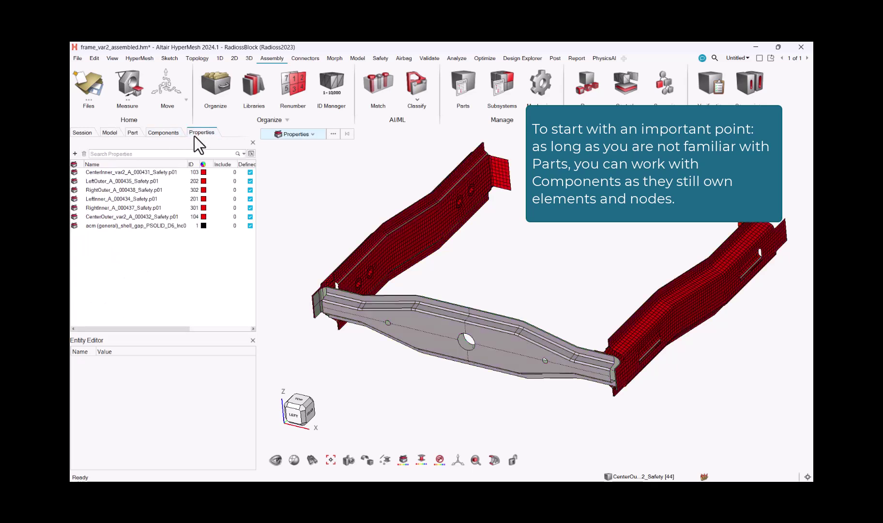
left_click(139, 176)
right_click(140, 176)
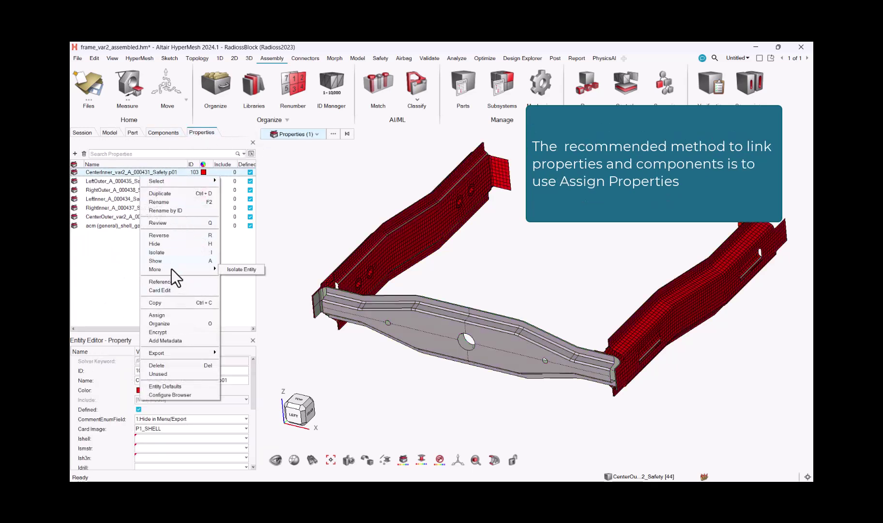
left_click(179, 315)
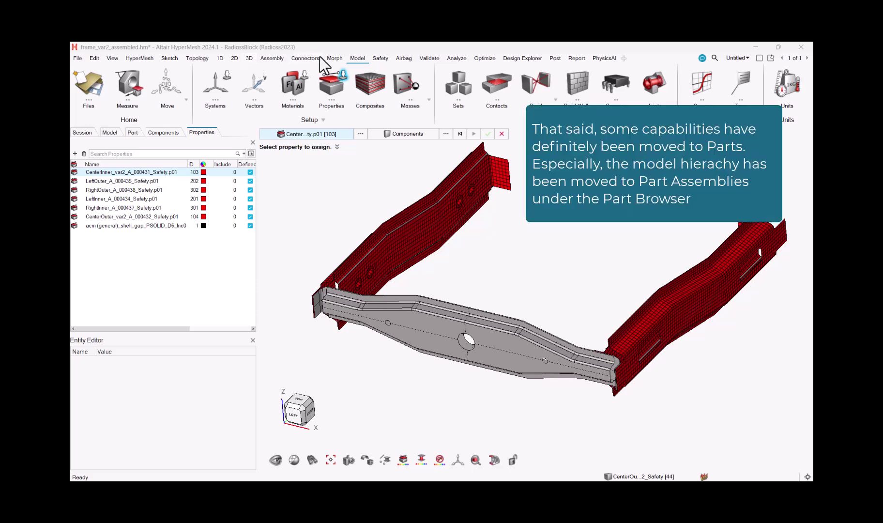
left_click(272, 59)
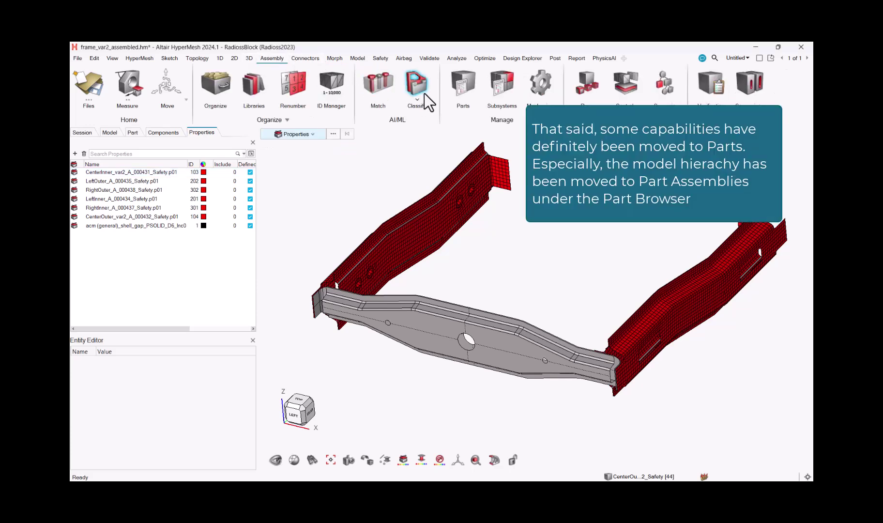
left_click(467, 84)
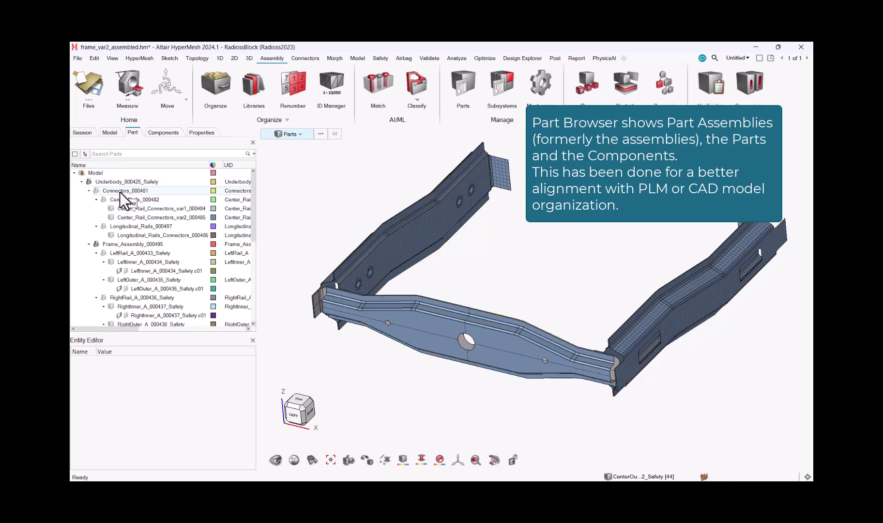
Expand Frame_Assembly_000495 > LeftRail_A > LeftInner_A and show component LeftInner_A_000434_Safety.c01 (Steel)
left_click(121, 244)
left_click(124, 252)
left_click(129, 262)
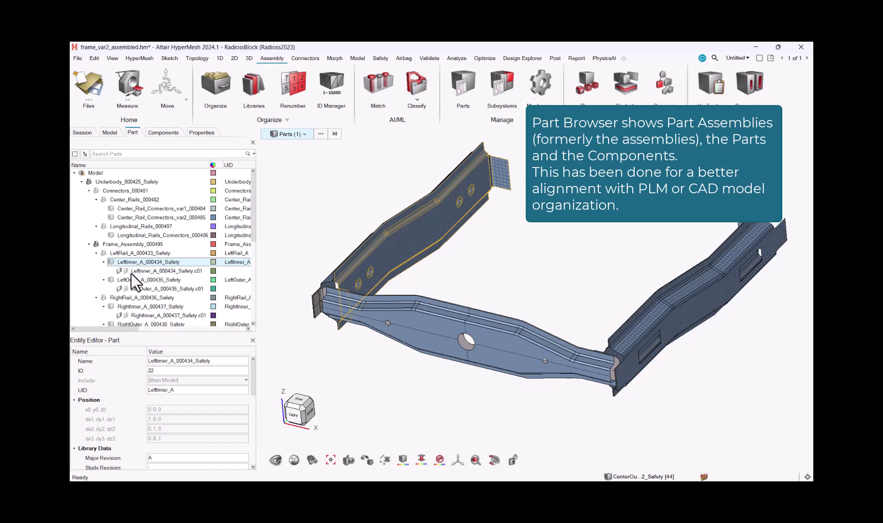
left_click(132, 272)
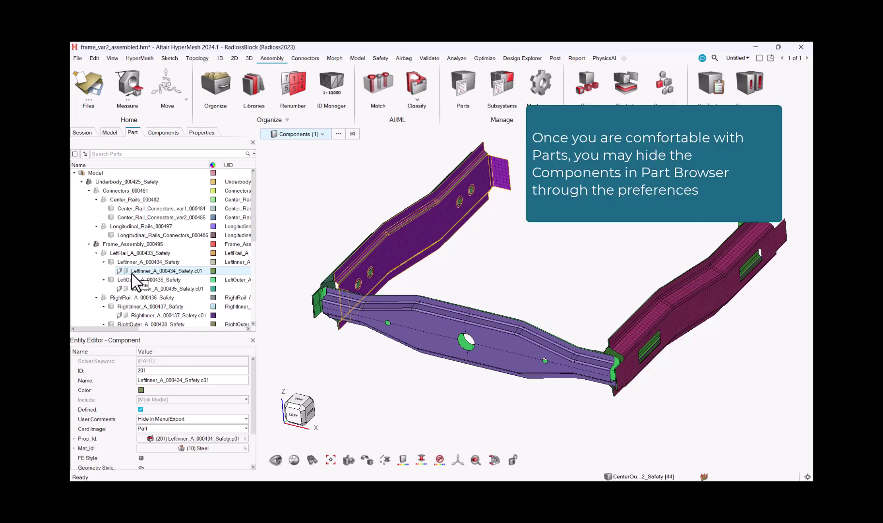
In Preferences, search 'part', uncheck 'Show components in hierarchical view' and apply
left_click(78, 58)
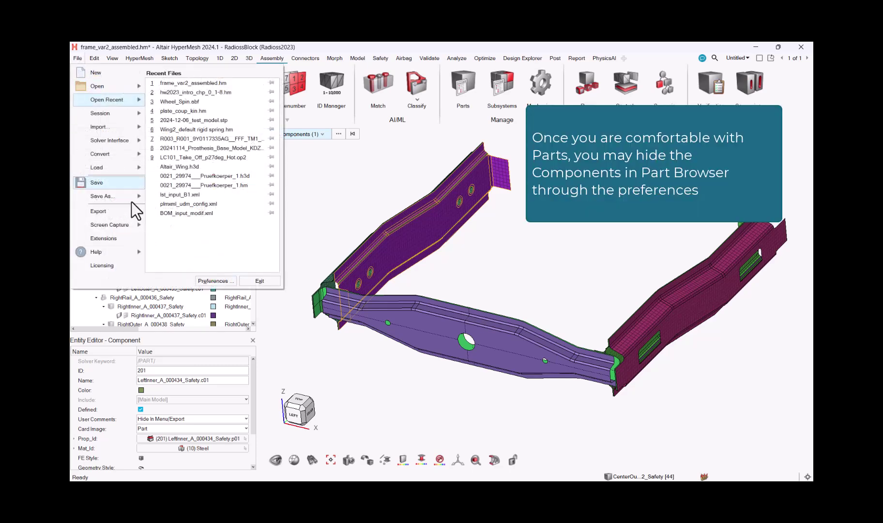
left_click(225, 282)
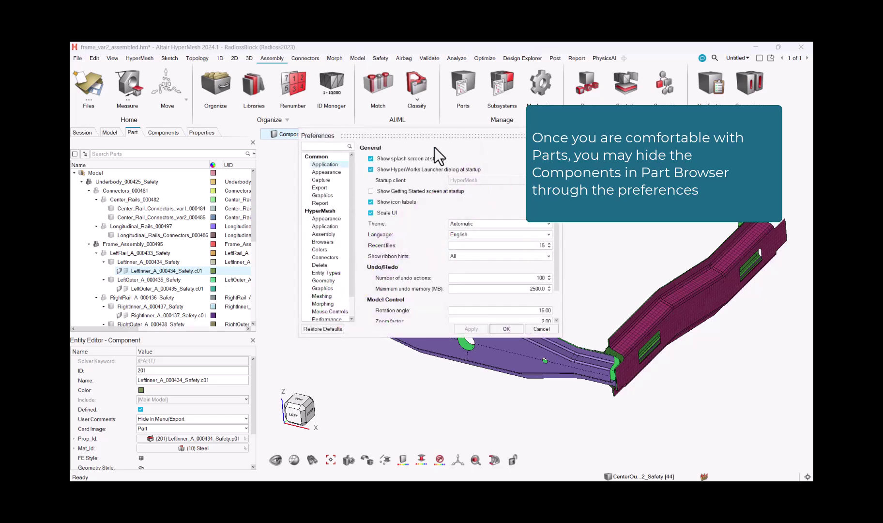
left_click_drag(479, 132, 499, 178)
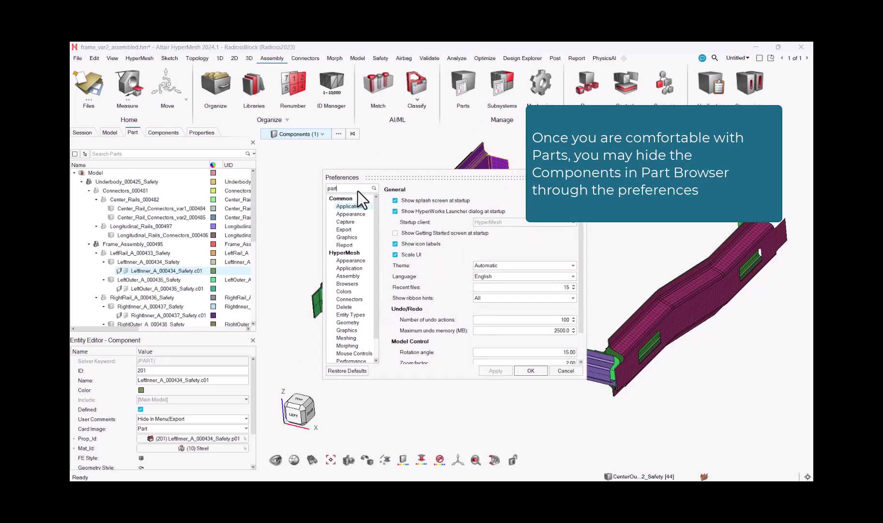
key("Return")
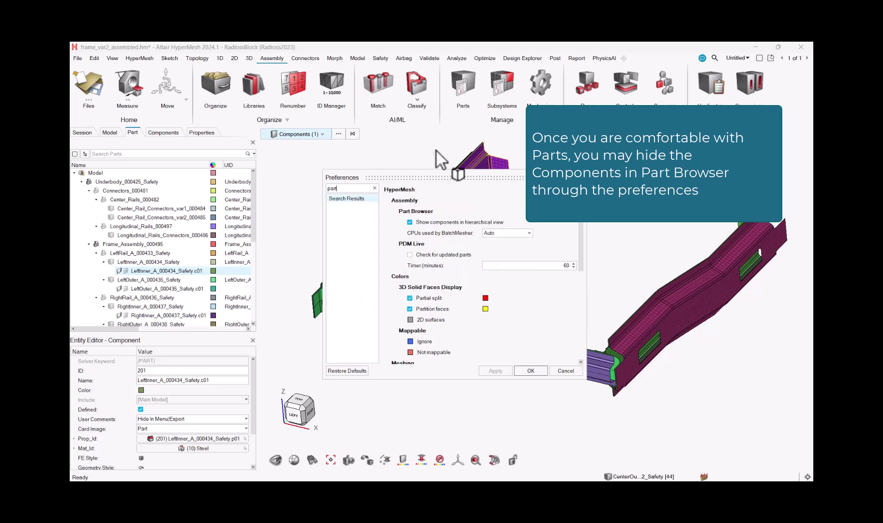
left_click(410, 222)
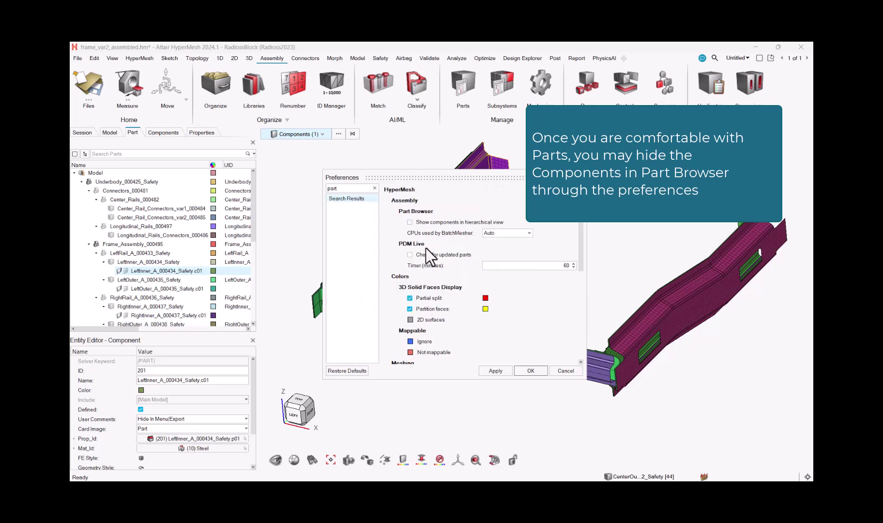
left_click(505, 372)
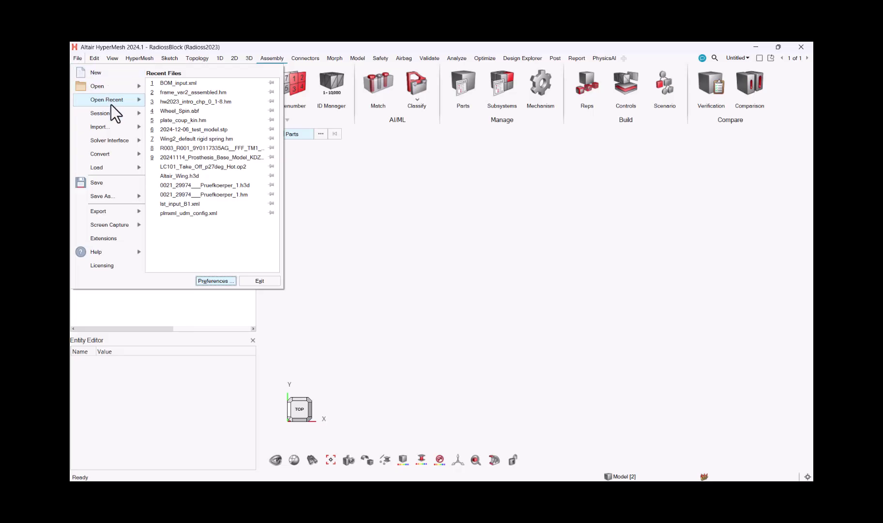
Import the BOM_input.xml bill of materials with the default BOM import options
mouse_move(108, 126)
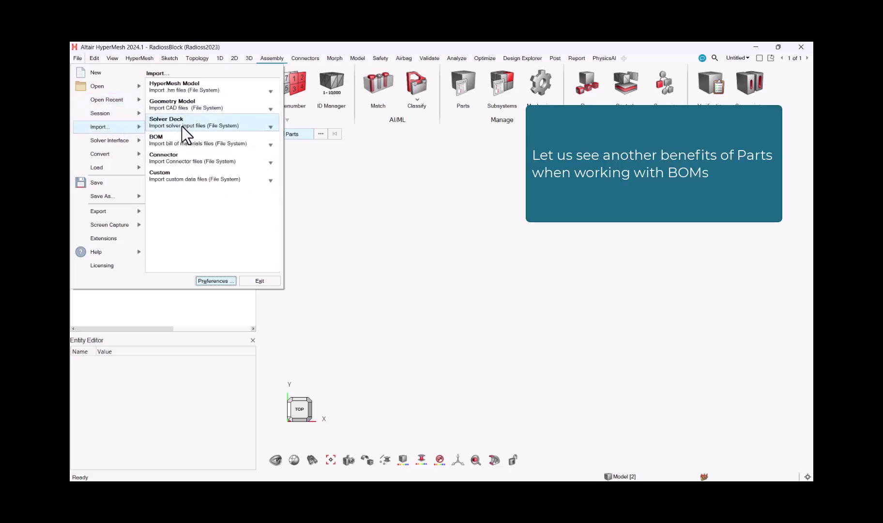
left_click(151, 145)
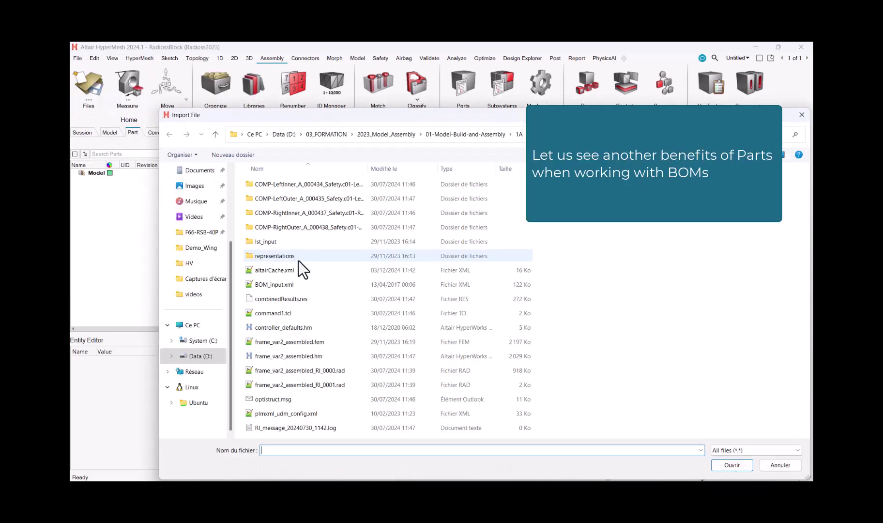
double_click(280, 286)
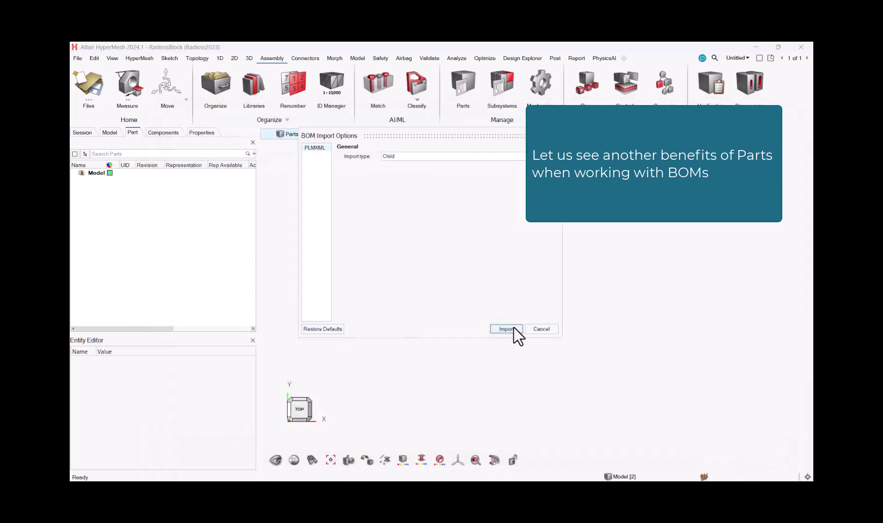
left_click(514, 327)
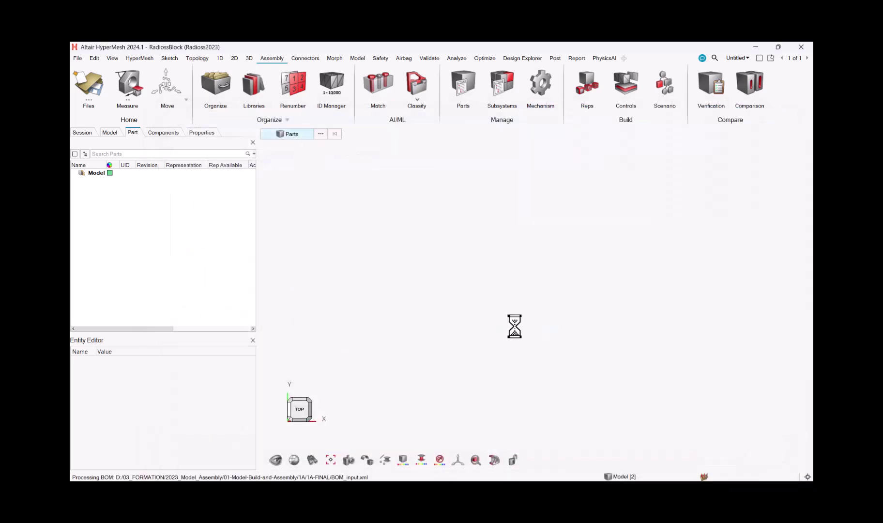
Load the Display representation from session for the whole Model, dismissing the missing-files warning
left_click(95, 175)
right_click(95, 175)
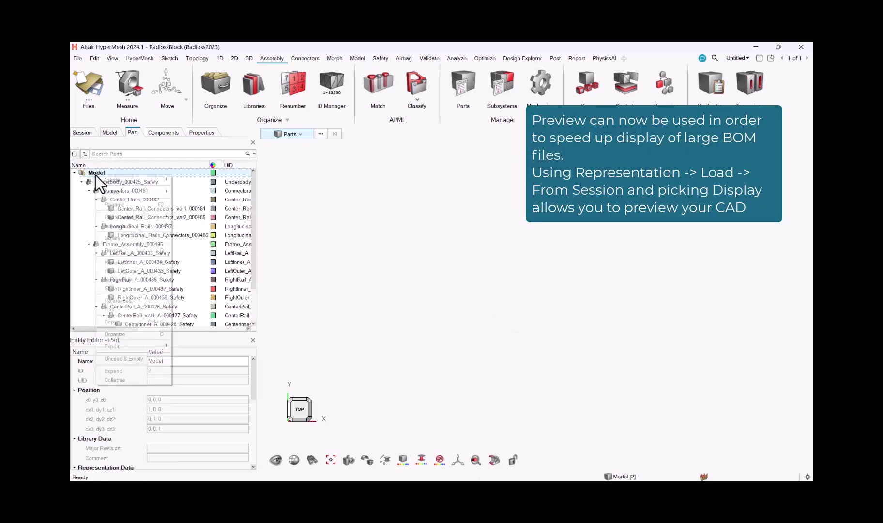
mouse_move(130, 216)
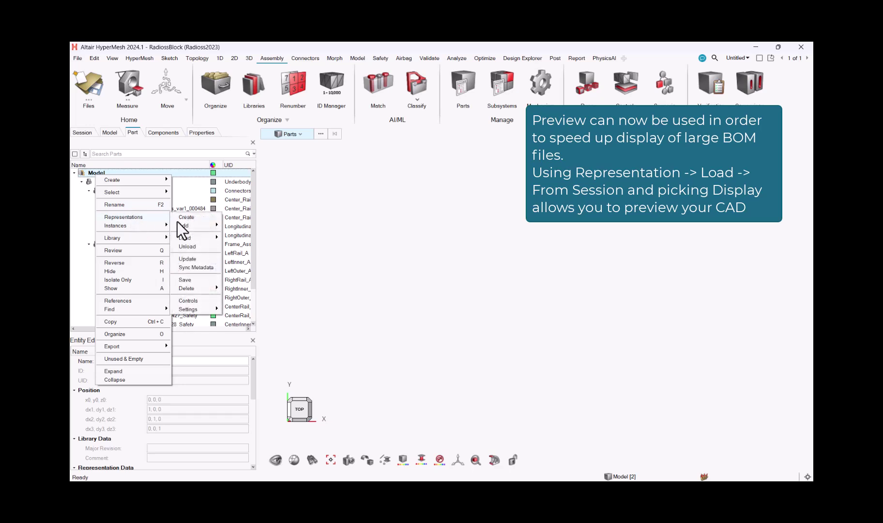
mouse_move(193, 235)
left_click(238, 243)
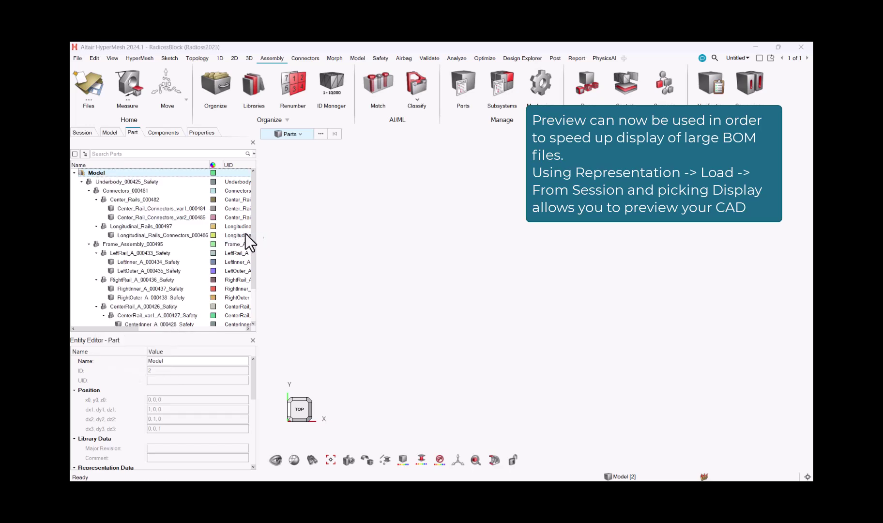
left_click(283, 174)
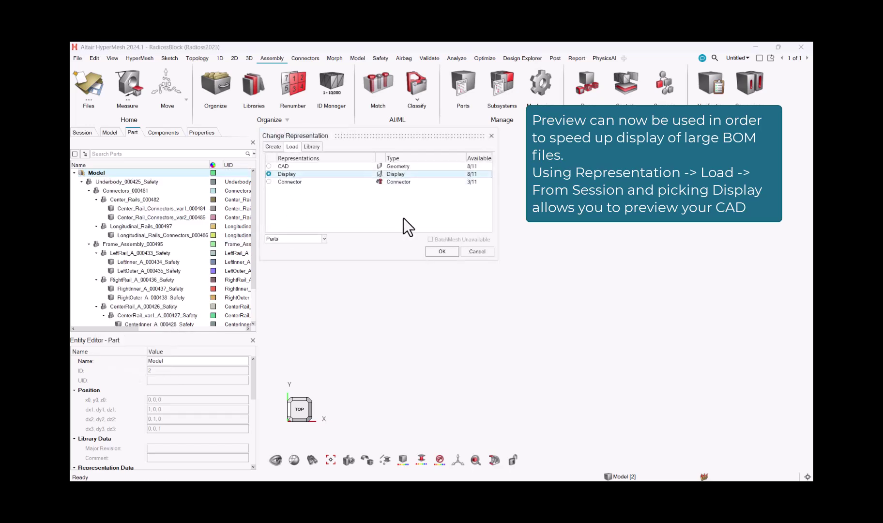
left_click(442, 251)
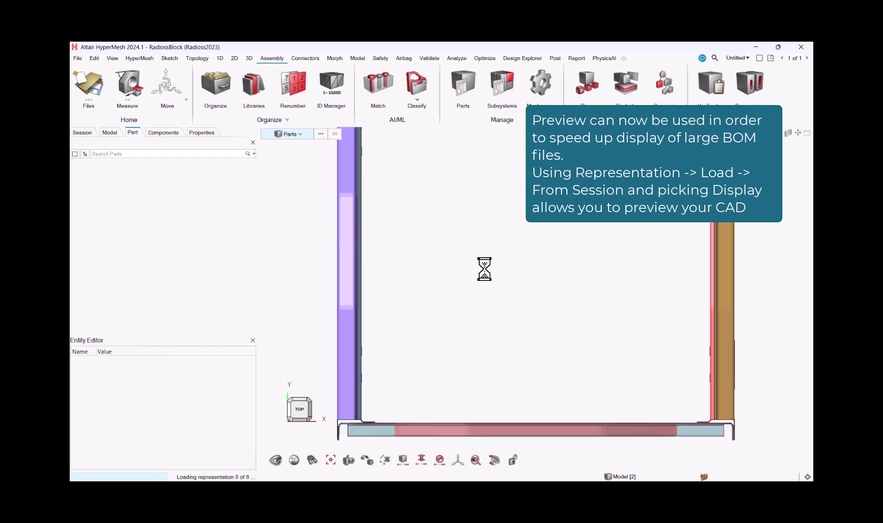
left_click(475, 283)
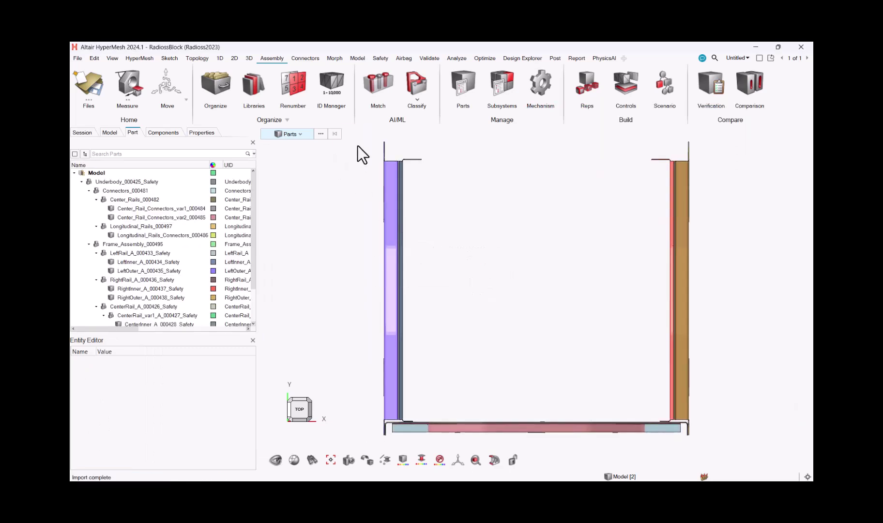
Activate Topology Split/Stitch on the previewed rails, then select RightRail_A_000436_Safety
left_click_drag(552, 322, 536, 288, "ctrl")
scroll(464, 322, "up", 3)
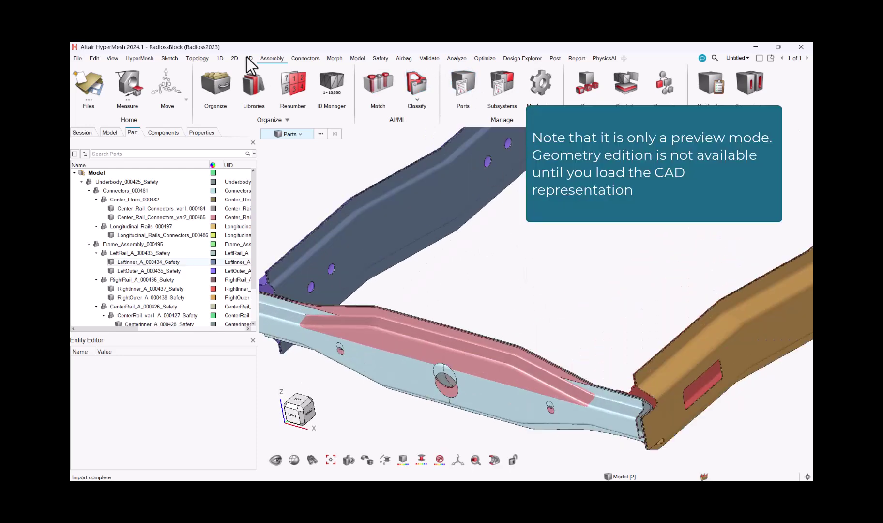
left_click(197, 58)
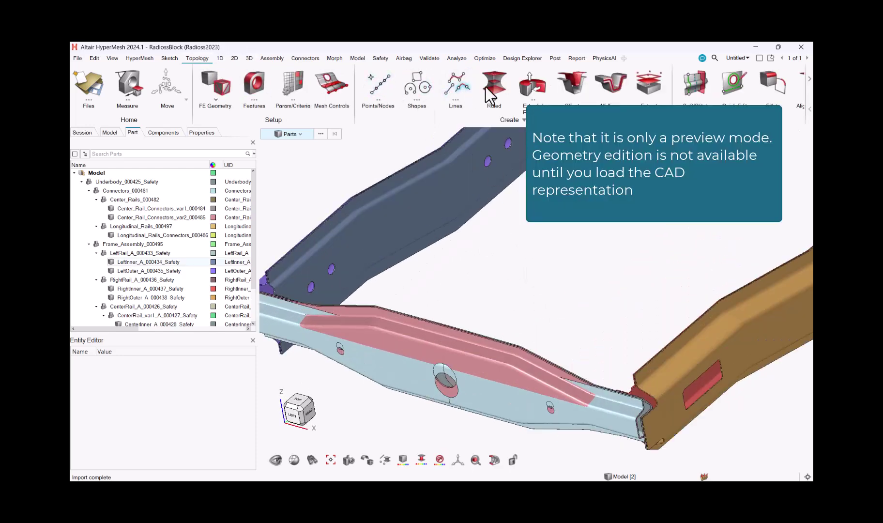
left_click(694, 87)
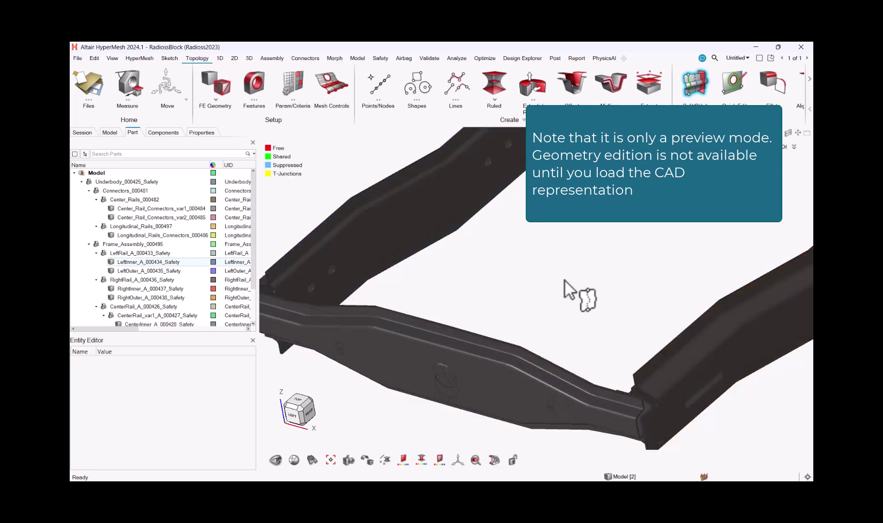
left_click_drag(390, 156, 467, 139, "ctrl")
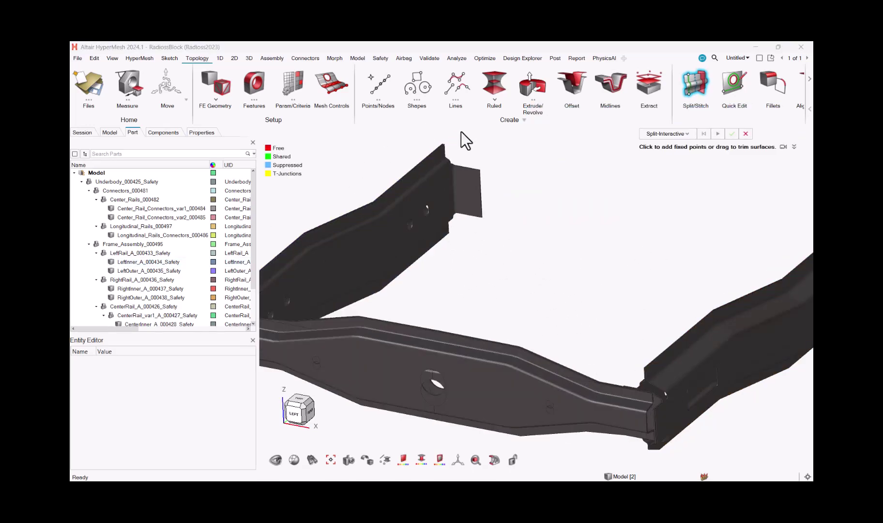
left_click(147, 280)
Load the CAD representation from session for all RightRail_A_000436_Safety parts
right_click(148, 279)
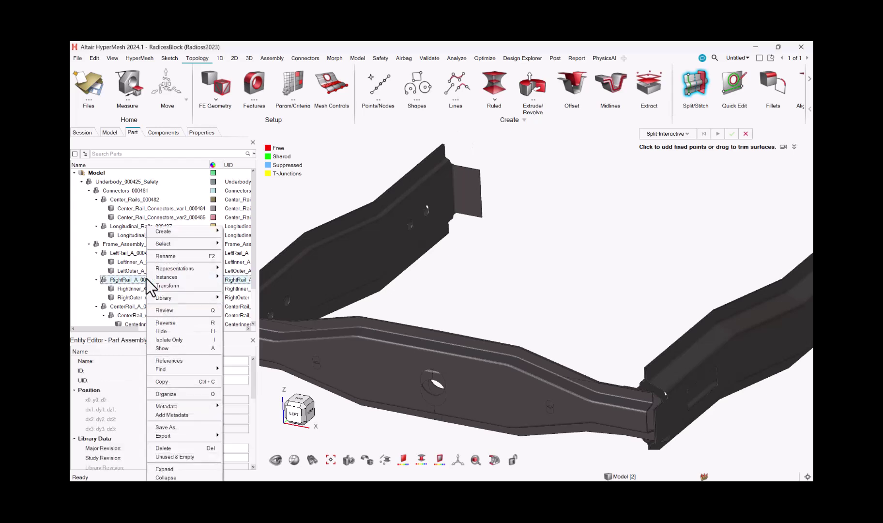
mouse_move(175, 268)
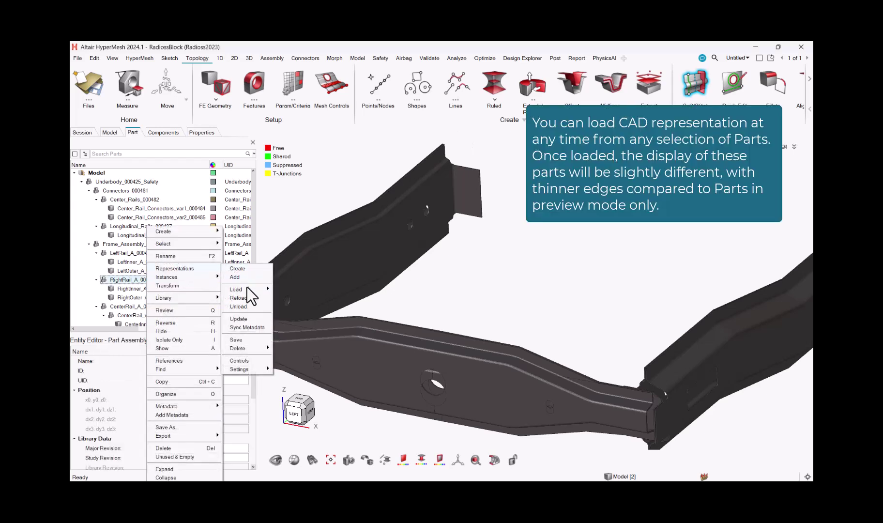
mouse_move(251, 291)
left_click(302, 289)
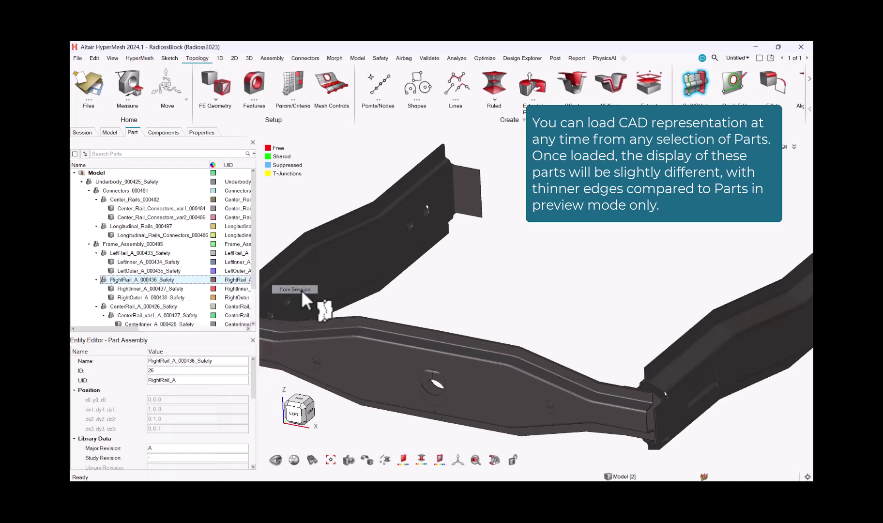
left_click(275, 166)
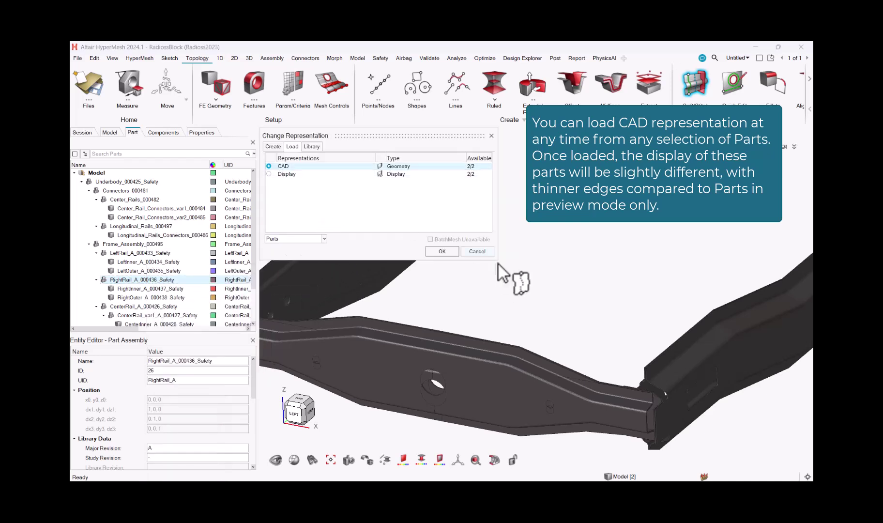
left_click(429, 252)
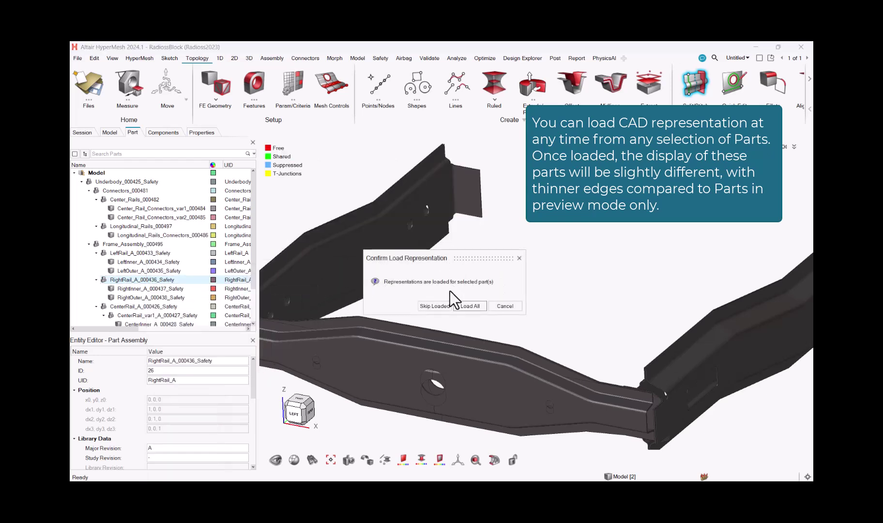
left_click(462, 306)
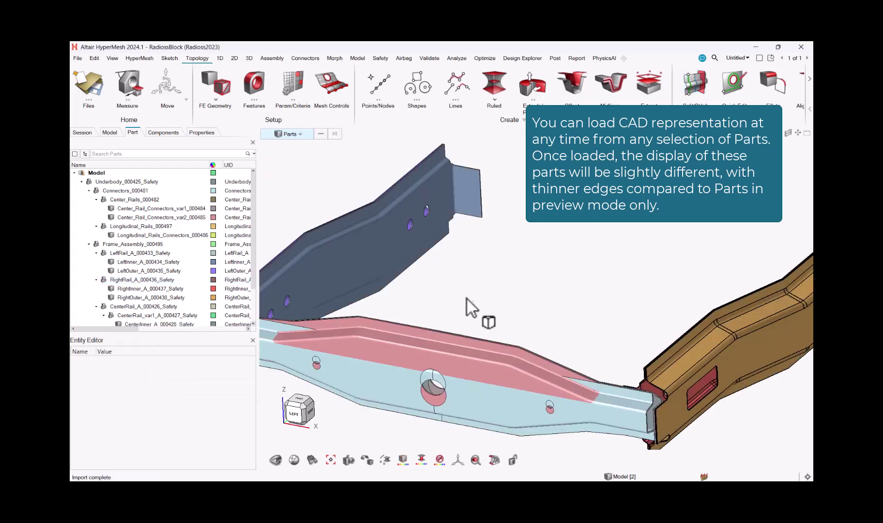
Activate Split/Stitch and pan the view across the rails
middle_click_drag(466, 288, 477, 269)
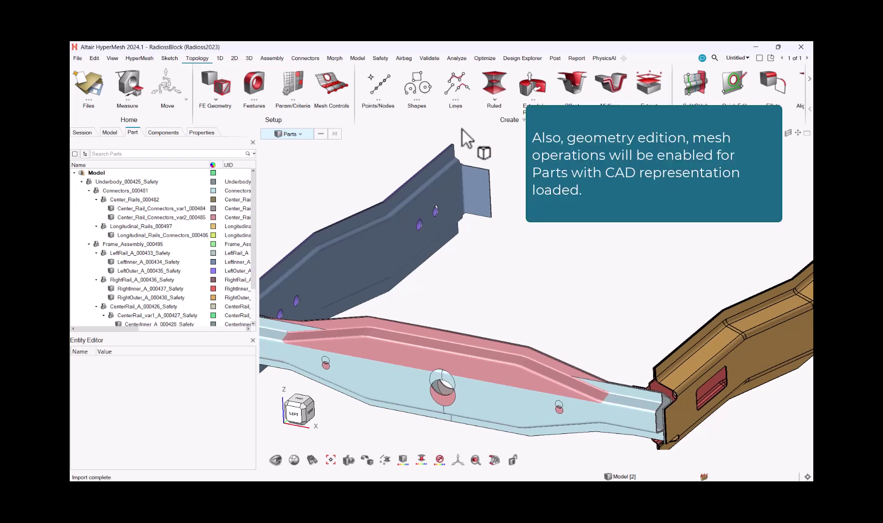
left_click(696, 86)
middle_click_drag(680, 274, 642, 279)
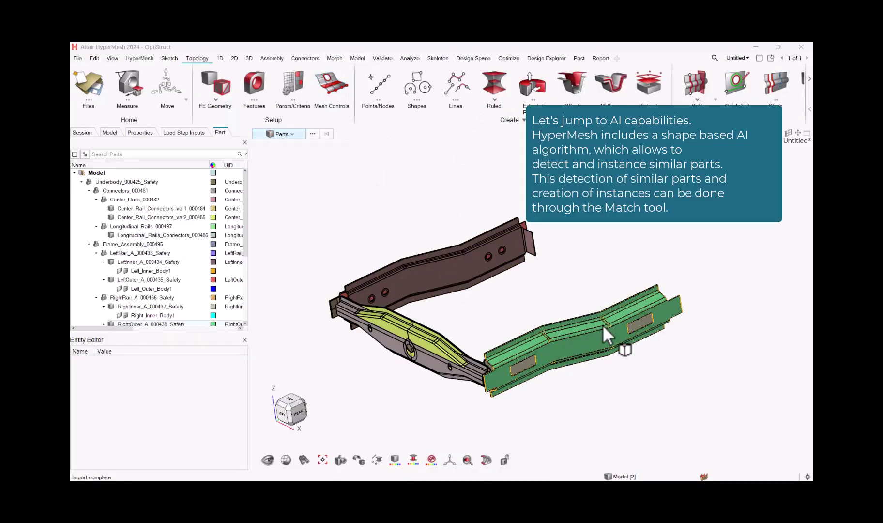
Run ShapeAI Match at 95% similarity on the eight box-selected rail parts
left_click(270, 57)
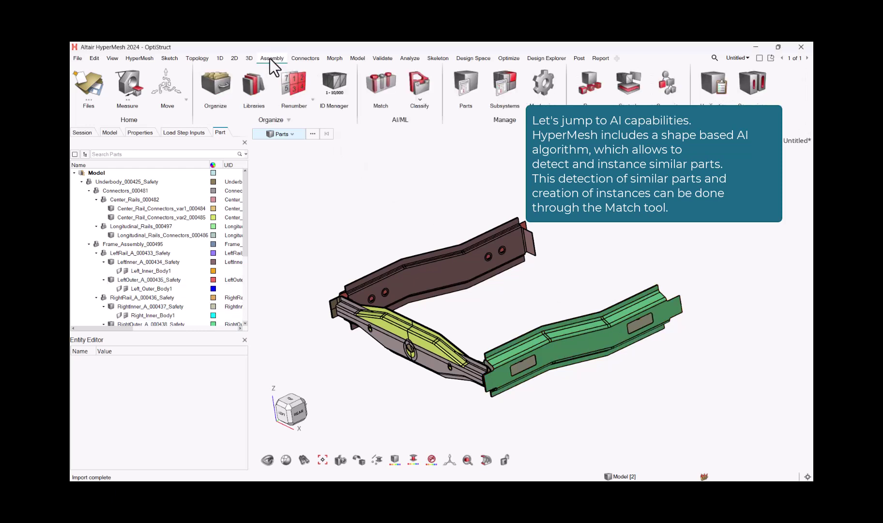
left_click(381, 87)
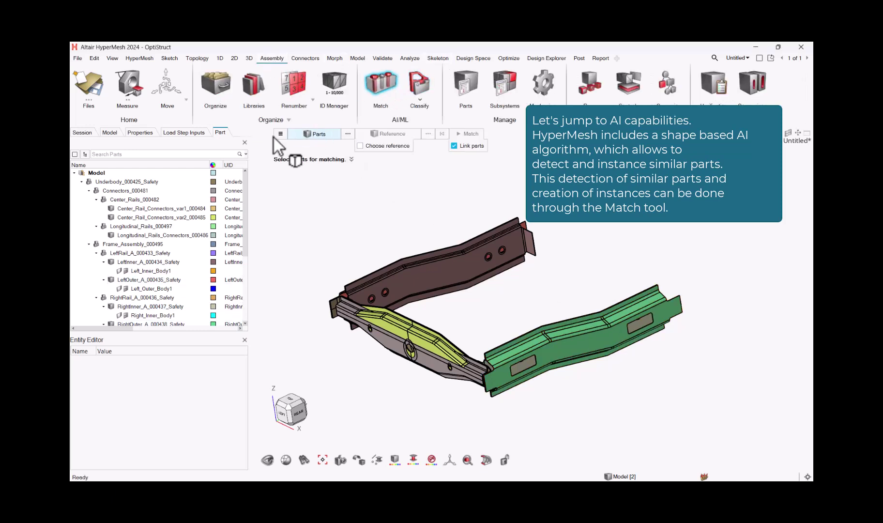
left_click(280, 135)
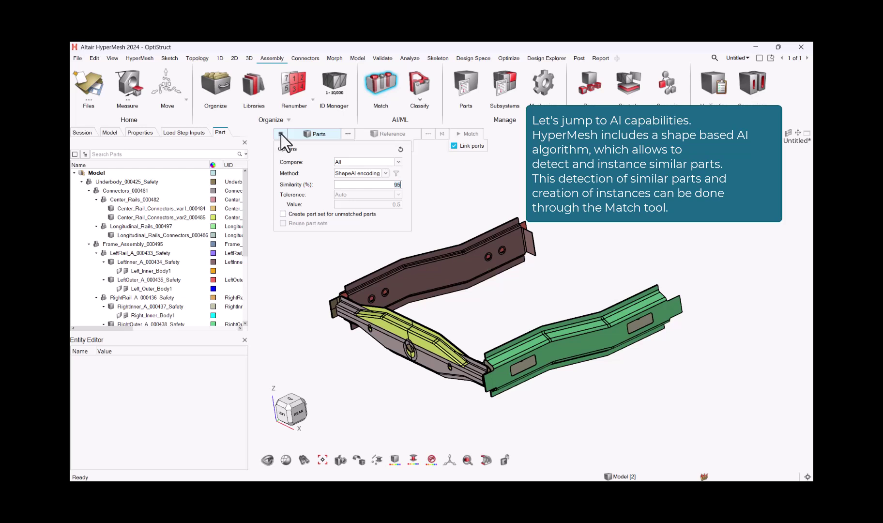
left_click(296, 137)
left_click_drag(325, 179, 629, 410)
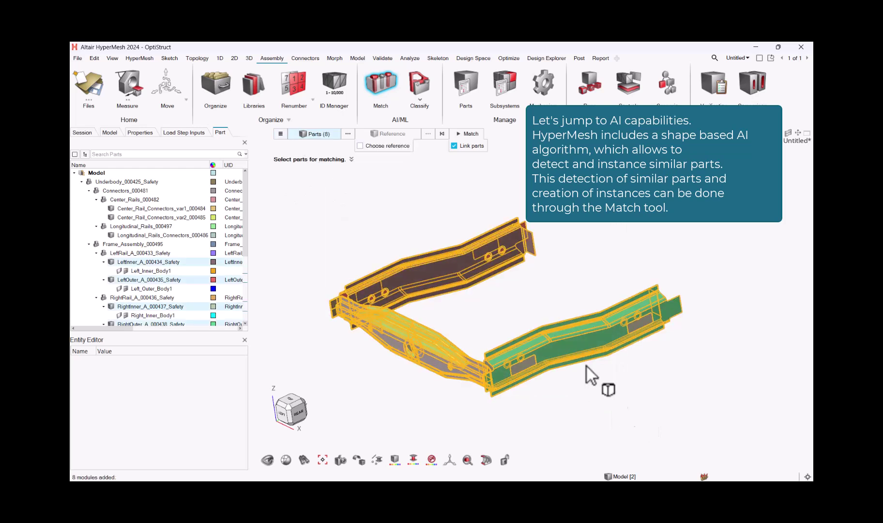
left_click(458, 135)
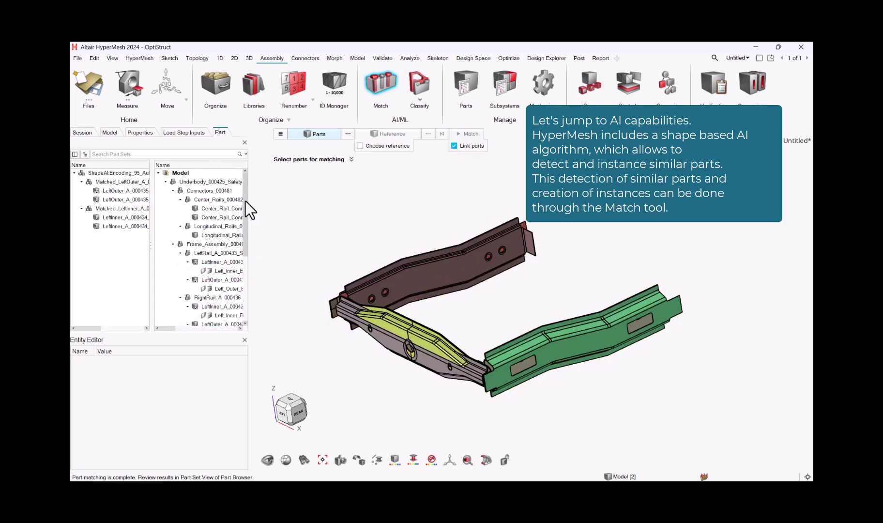
Isolate the Matched_LeftOuter part set and toggle its visibility
left_click(89, 183)
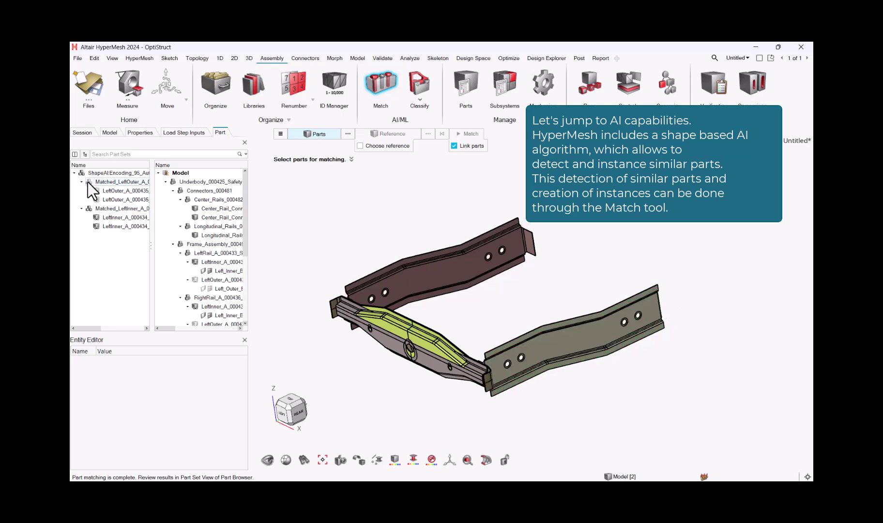
right_click(103, 183)
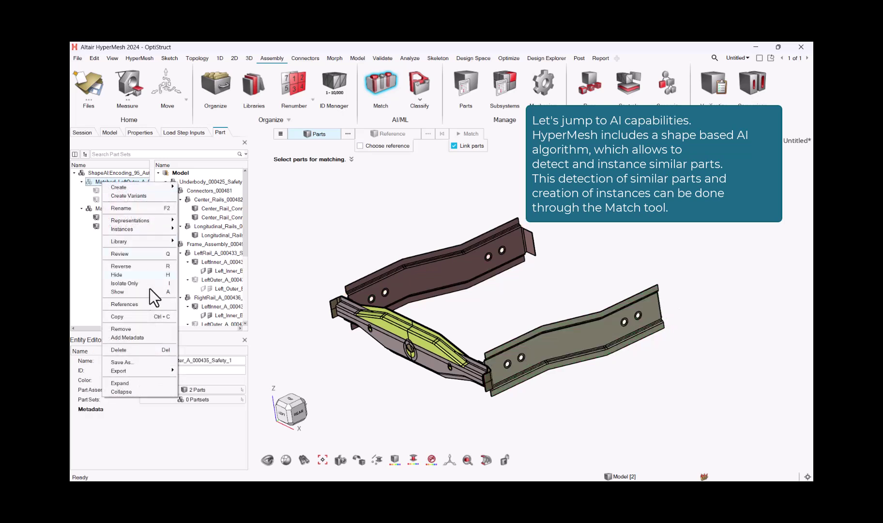
left_click(134, 283)
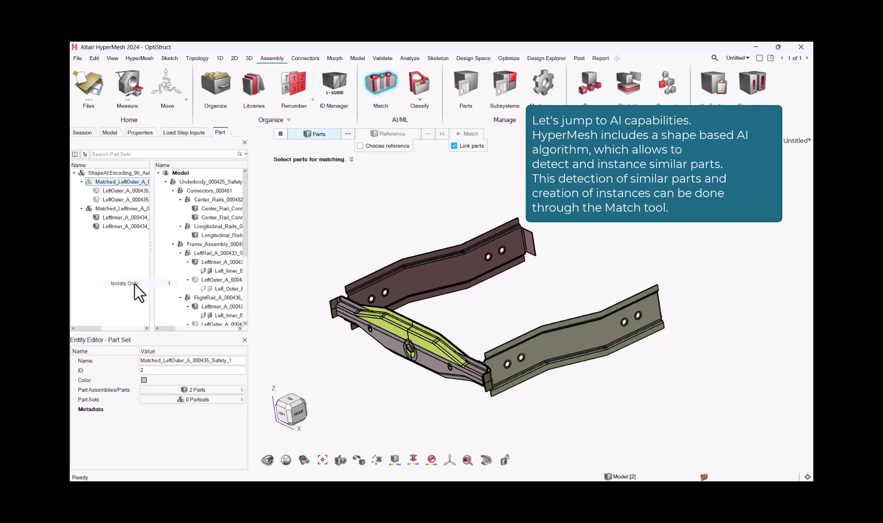
left_click(88, 182)
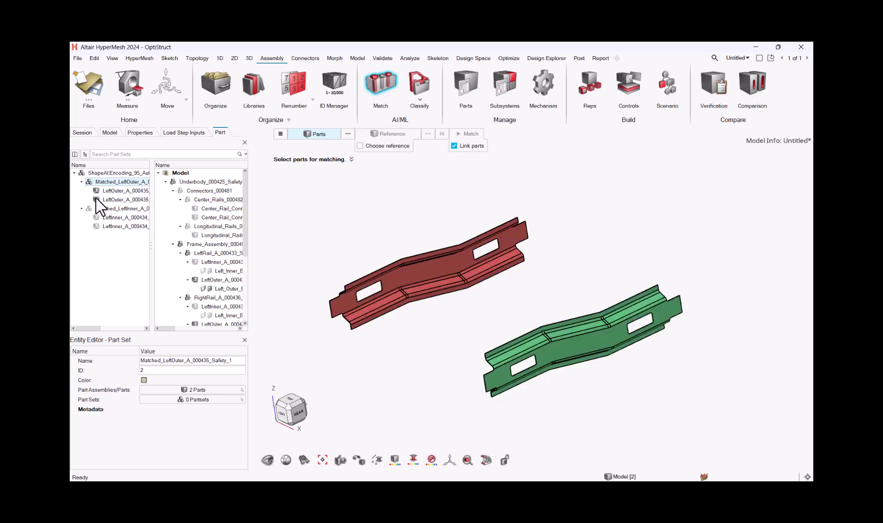
Check the Matched_LeftInner set, then display only a single LeftOuter rail
left_click(88, 182)
left_click(89, 209)
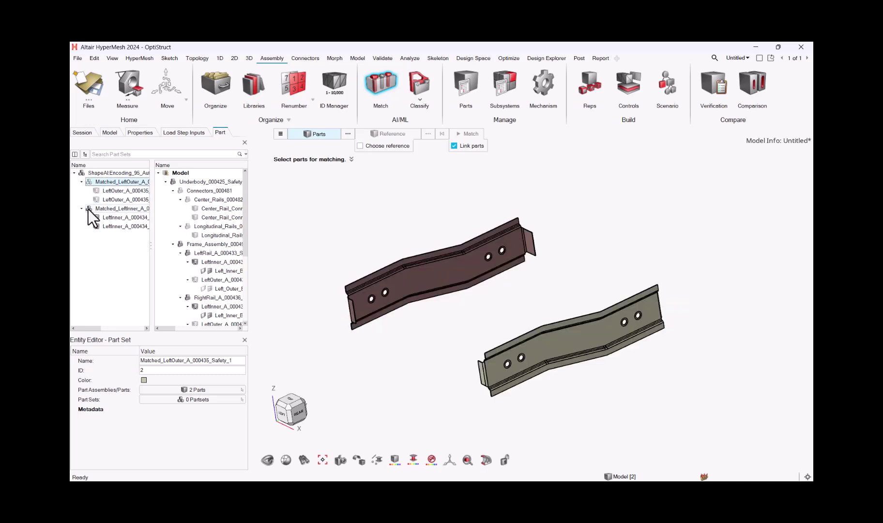
left_click(89, 209)
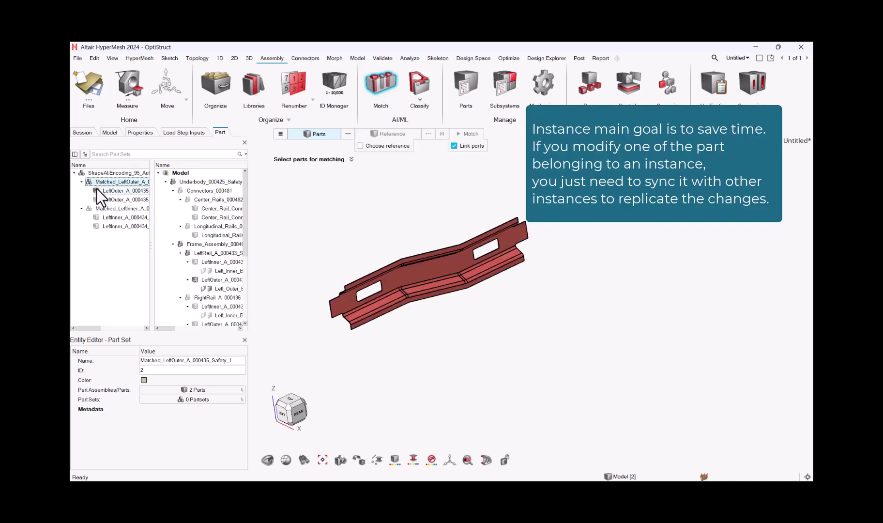
left_click(89, 182)
left_click(192, 60)
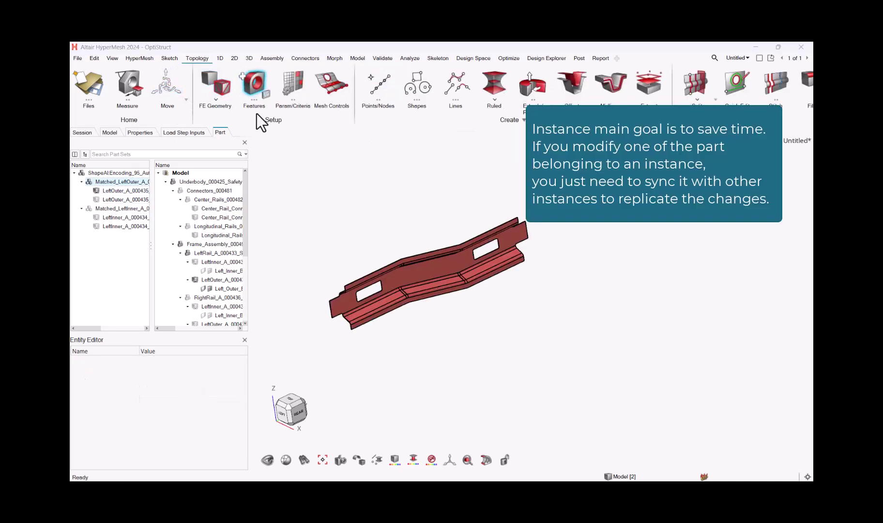
Set the Holes 3D maximum radius to 100 and detect the rail's fillets and holes
left_click(319, 208)
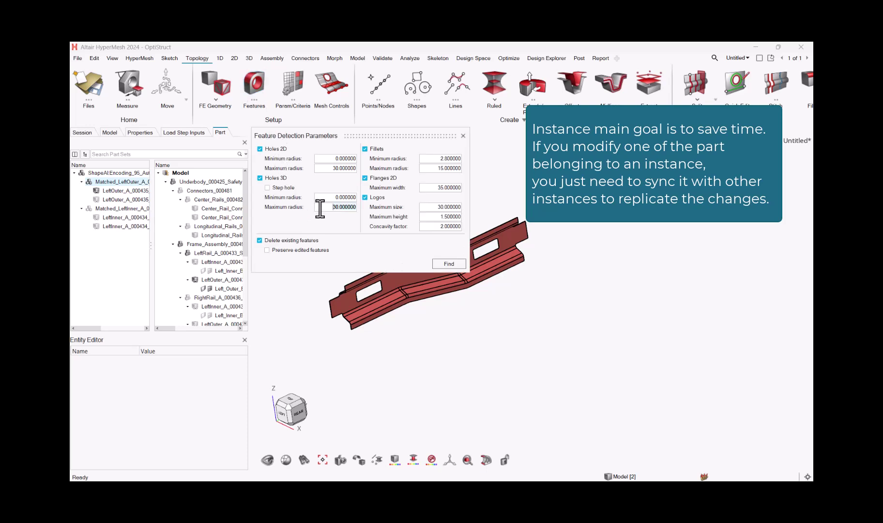
type("100")
left_click(449, 264)
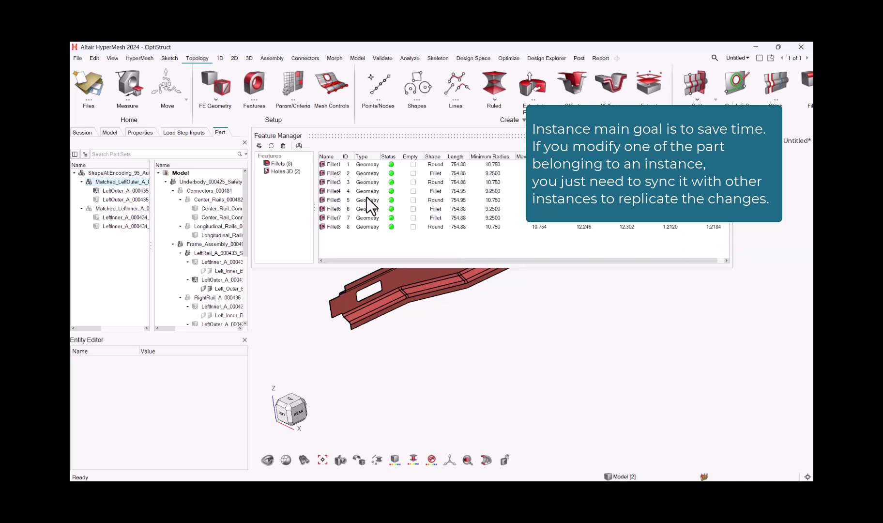
List the two detected 3D holes and select Hole3d2 to view its details
left_click(286, 172)
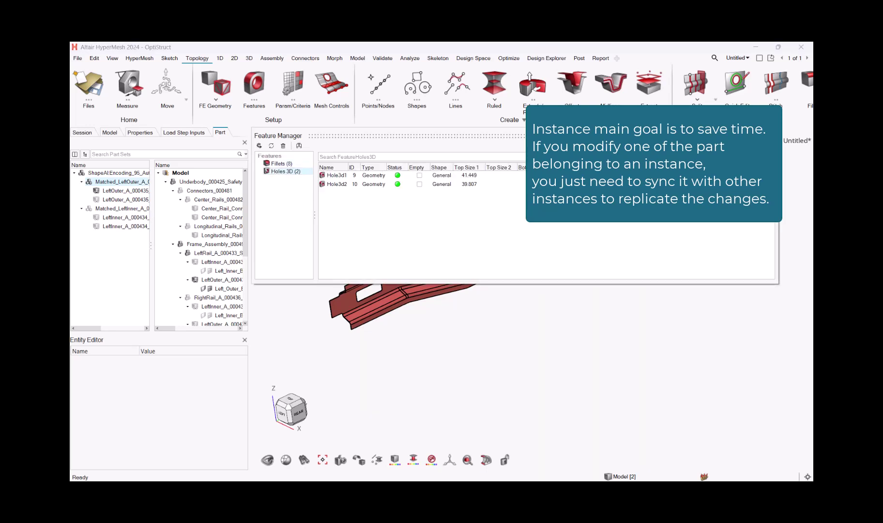
left_click_drag(427, 135, 627, 290)
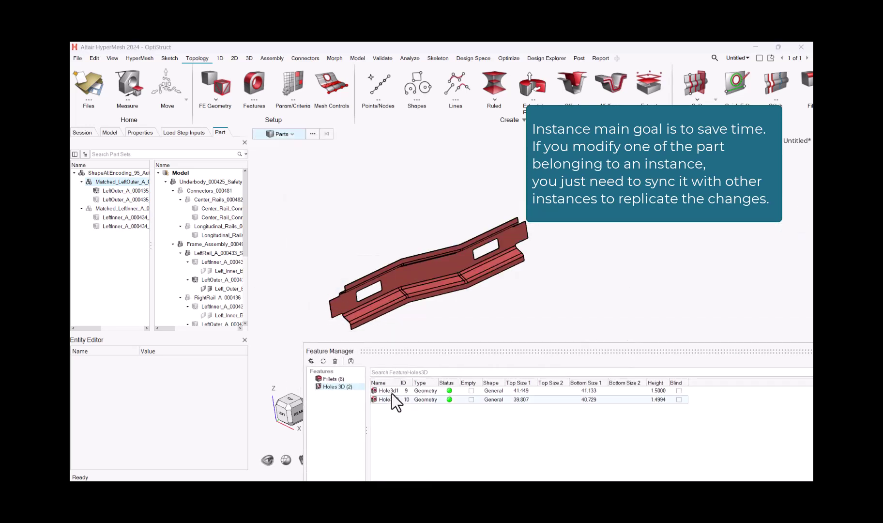
left_click(392, 395)
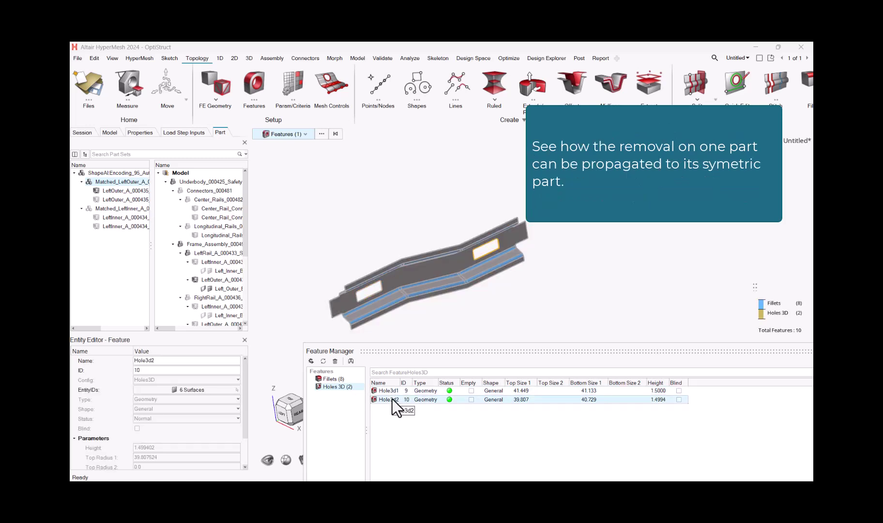
Defeature both Holes 3D features from the LeftOuter rail and close Feature Manager
left_click(392, 394, "ctrl")
right_click(391, 394)
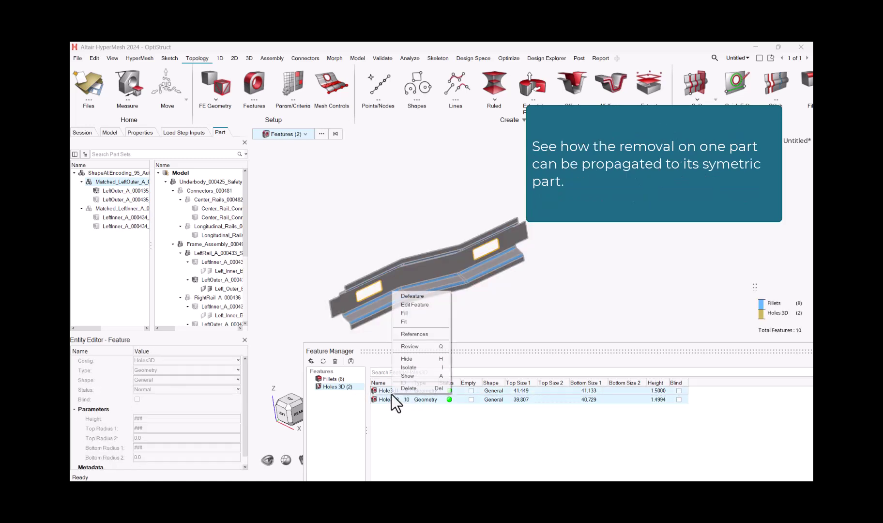
left_click(412, 297)
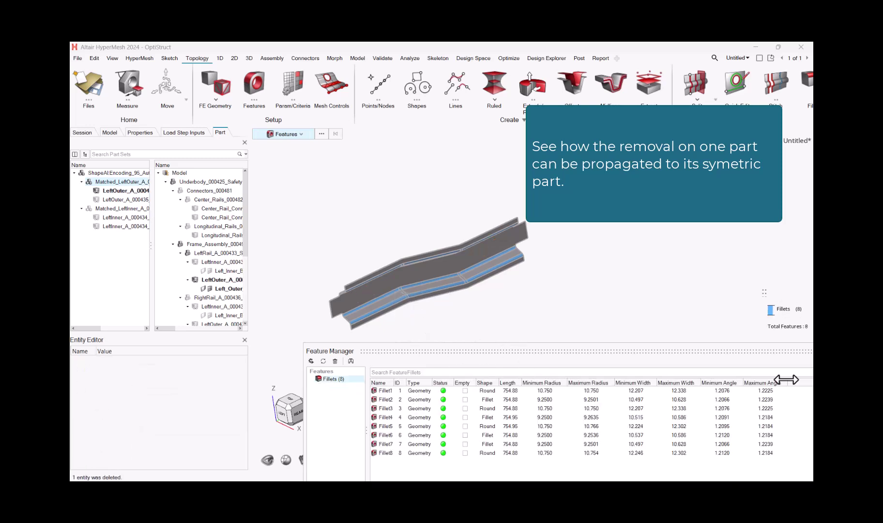
left_click_drag(786, 349, 721, 362)
left_click(729, 343)
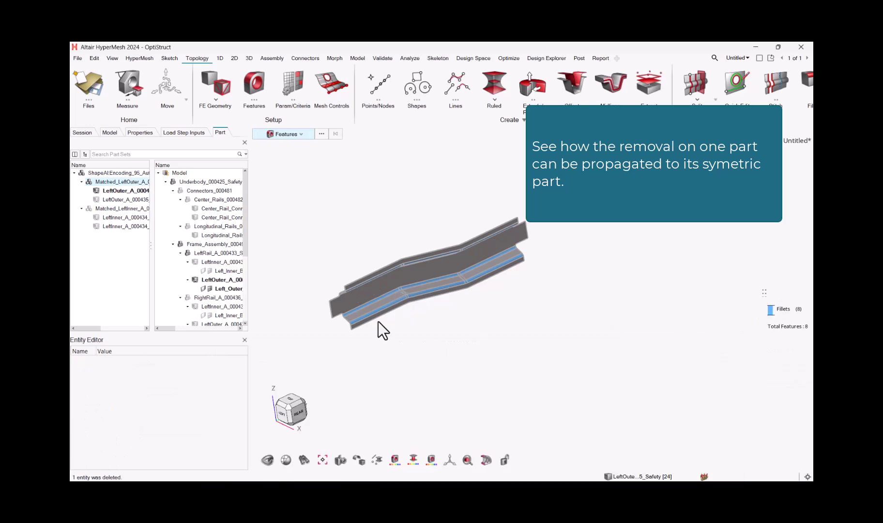
Sync the LeftOuter part's instances so the symmetric rail also loses its holes
left_click(112, 191)
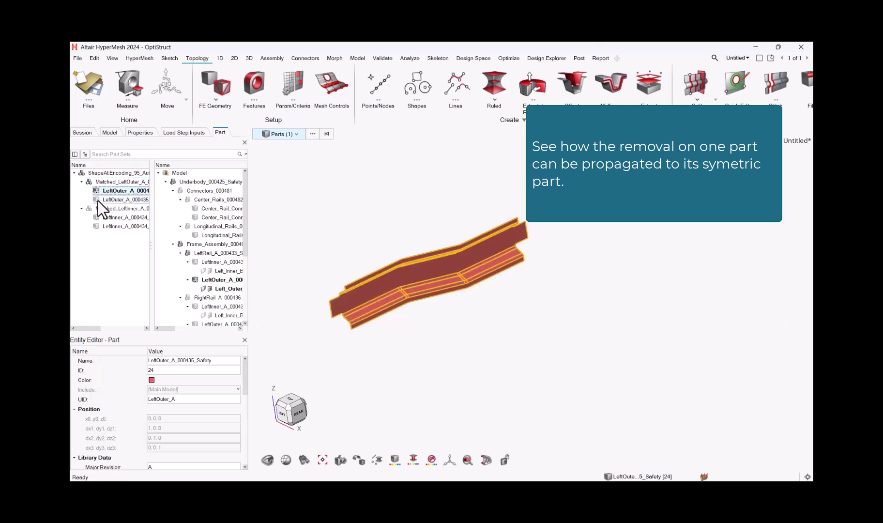
right_click(114, 193)
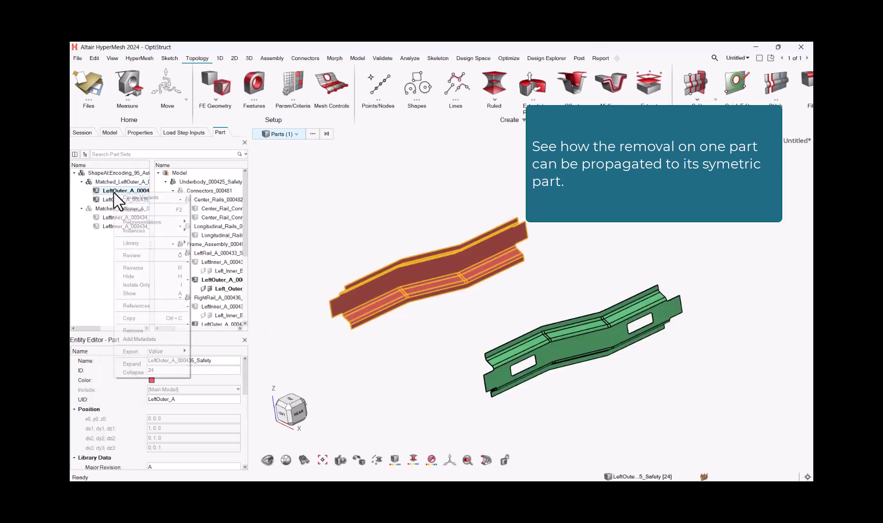
mouse_move(138, 230)
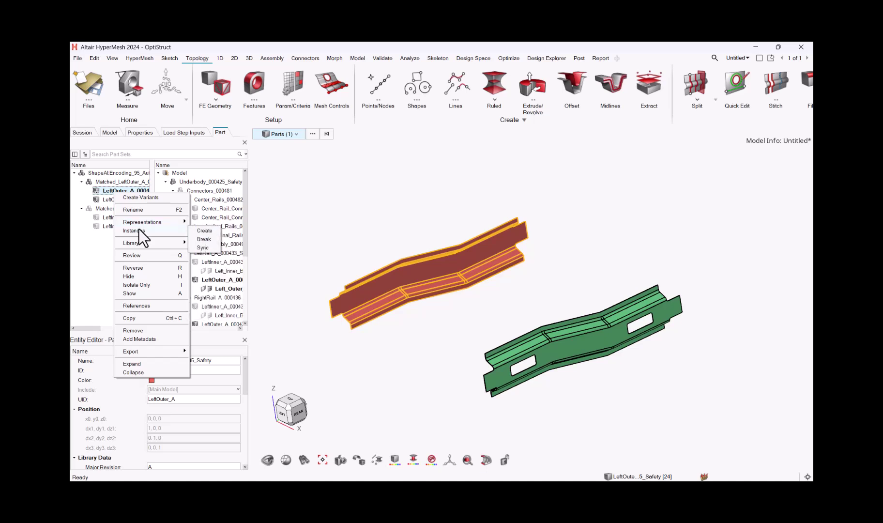
left_click(211, 248)
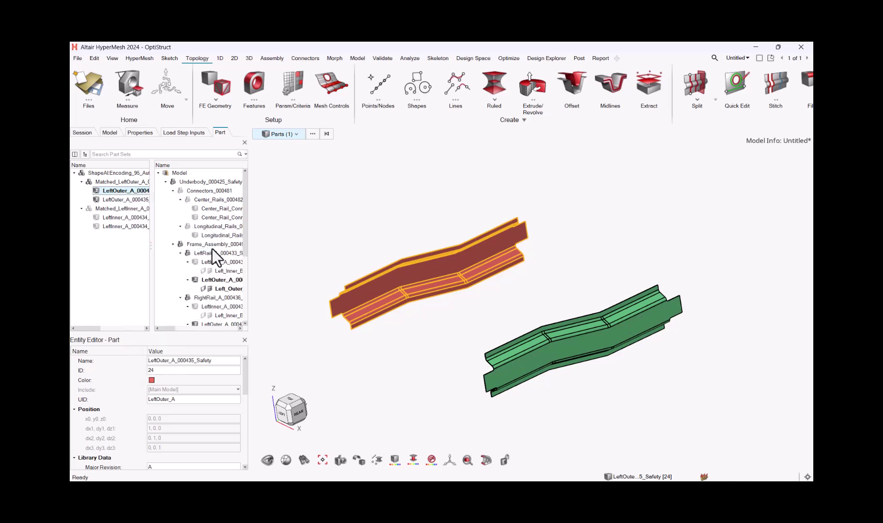
left_click(432, 209)
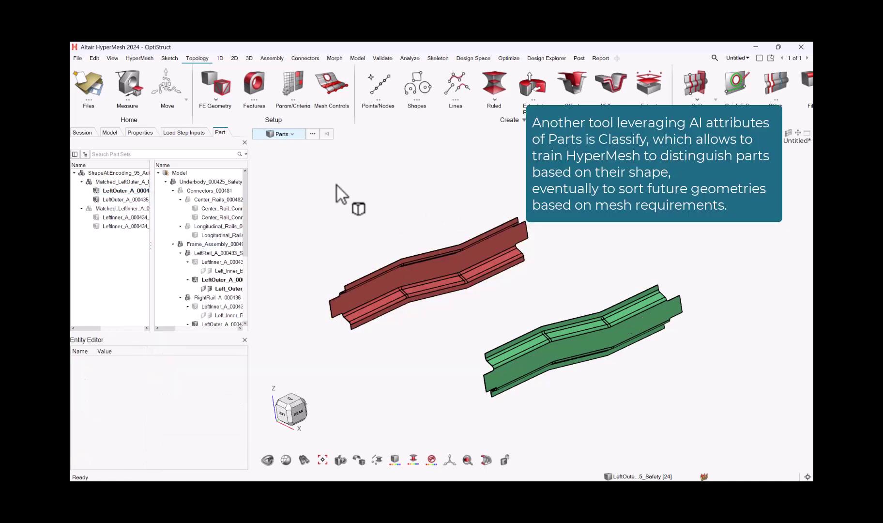
Show all frame parts with Shift+A and launch Classify from the Assembly ribbon
key("a")
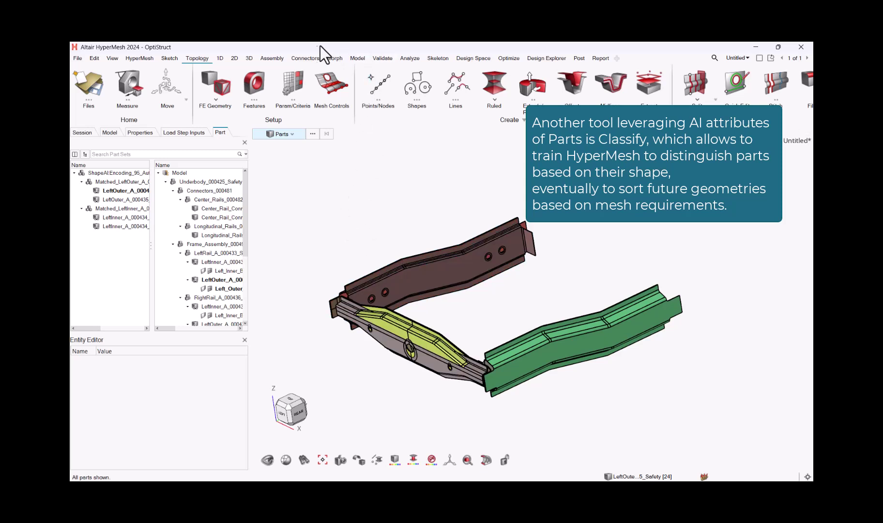
left_click(272, 59)
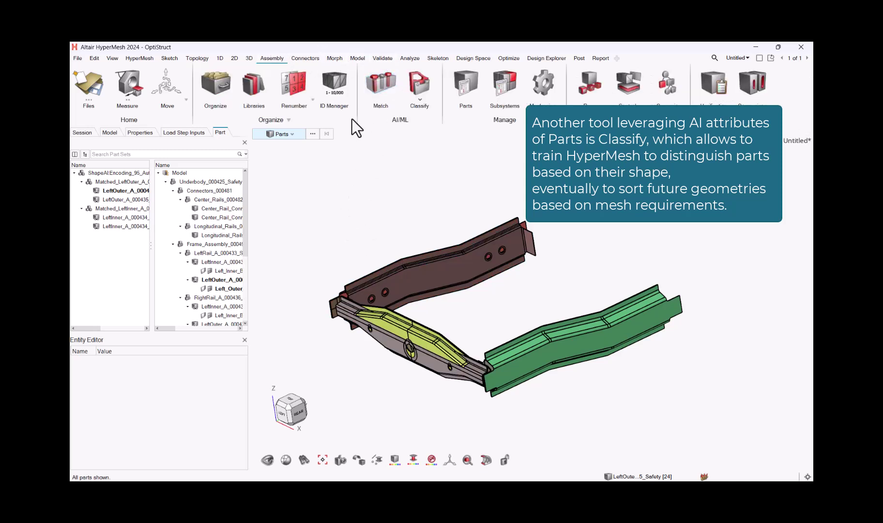
left_click(415, 85)
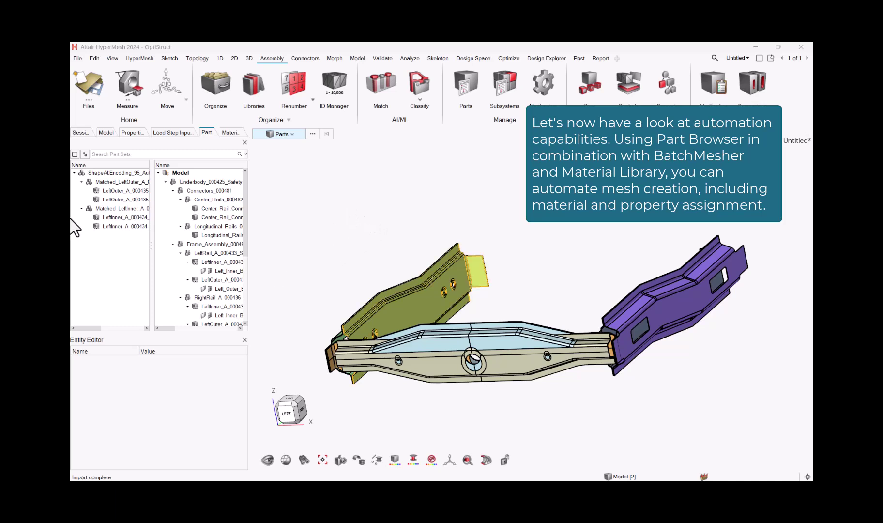
Select LeftInner_A_000434 and scroll the Entity Editor down to its Library Data
left_click(113, 218)
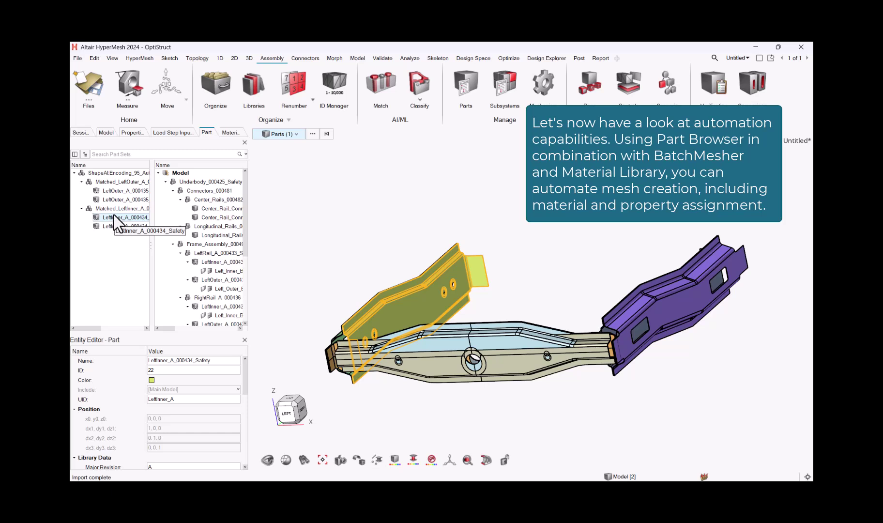
left_click_drag(244, 379, 244, 434)
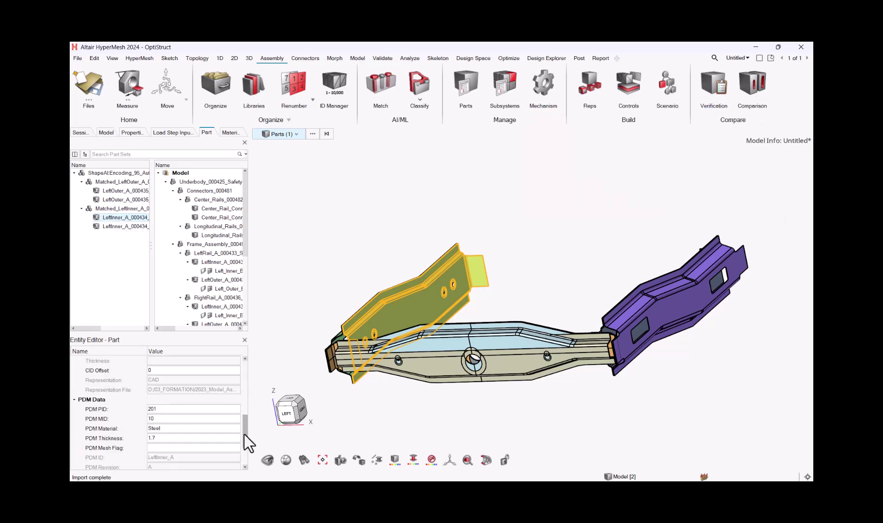
Check the blank PDM Mesh Flag (Steel, thickness 1.7), then view the Model entity overview
left_click(162, 448)
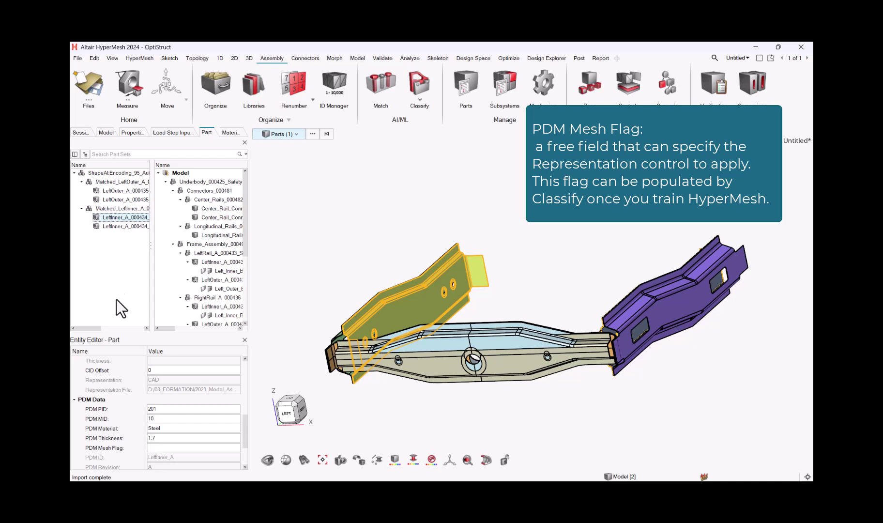
left_click(106, 133)
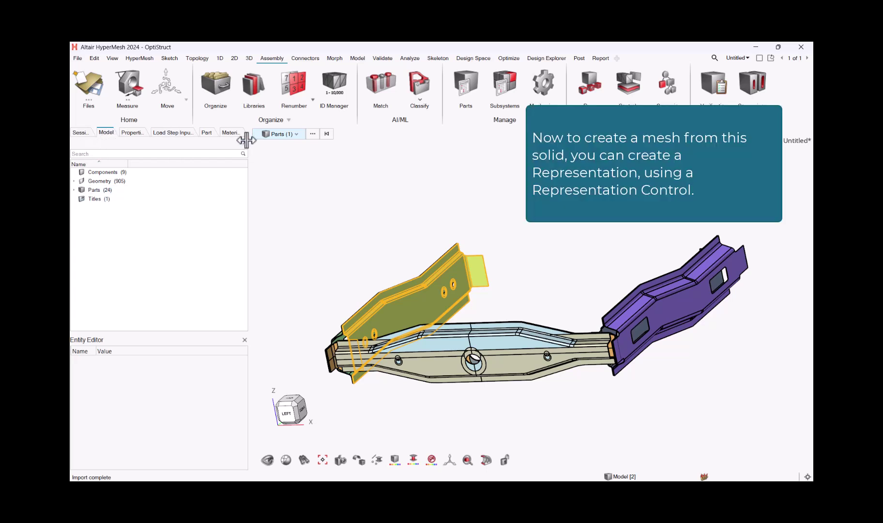
Return to the Part browser showing the matched part sets and Underbody_000425_Safety hierarchy
left_click(207, 133)
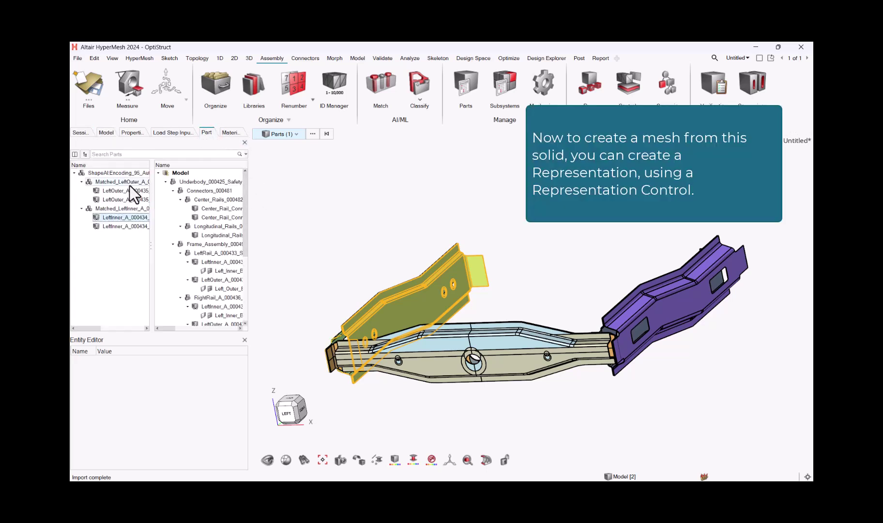
Create a Crash 5mm representation for the Matched_LeftInner_A_000434_Safety_1 part set
left_click(120, 208)
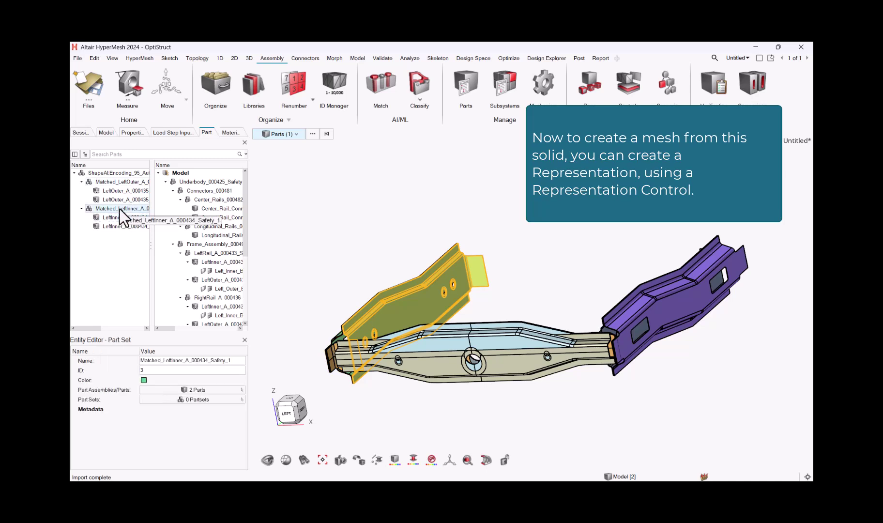
right_click(120, 208)
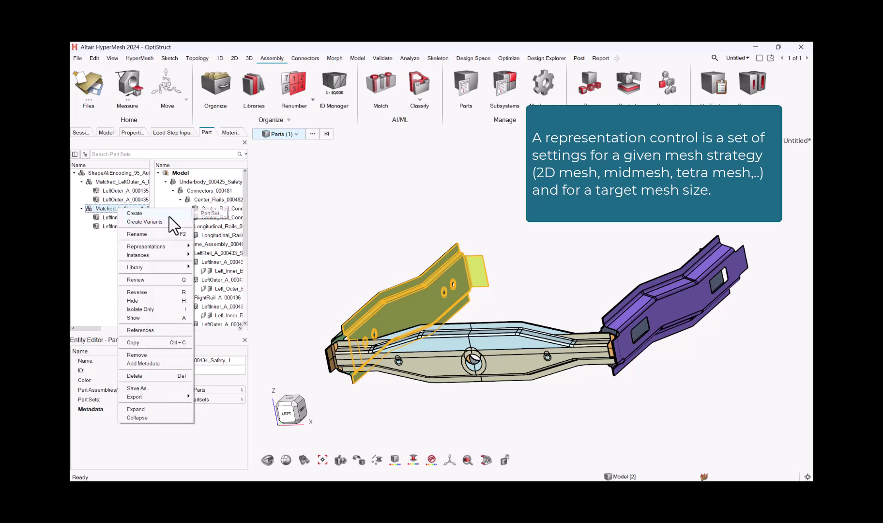
mouse_move(162, 248)
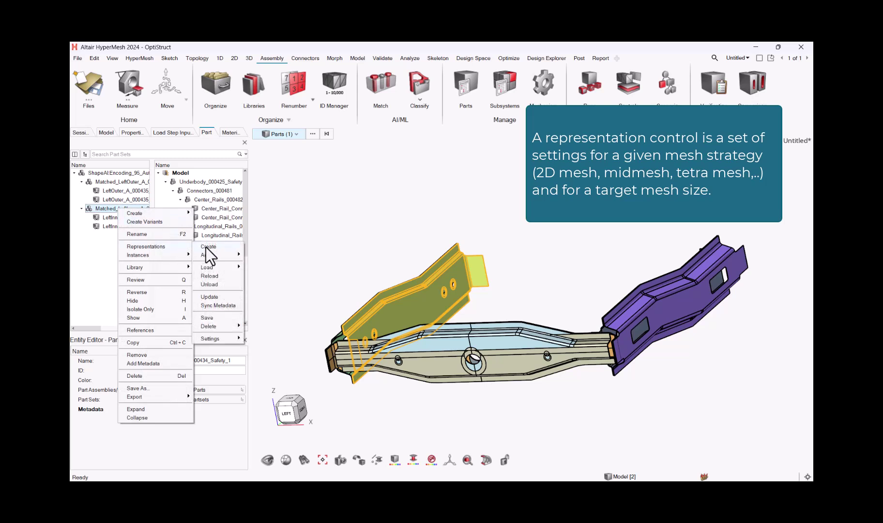
left_click(206, 246)
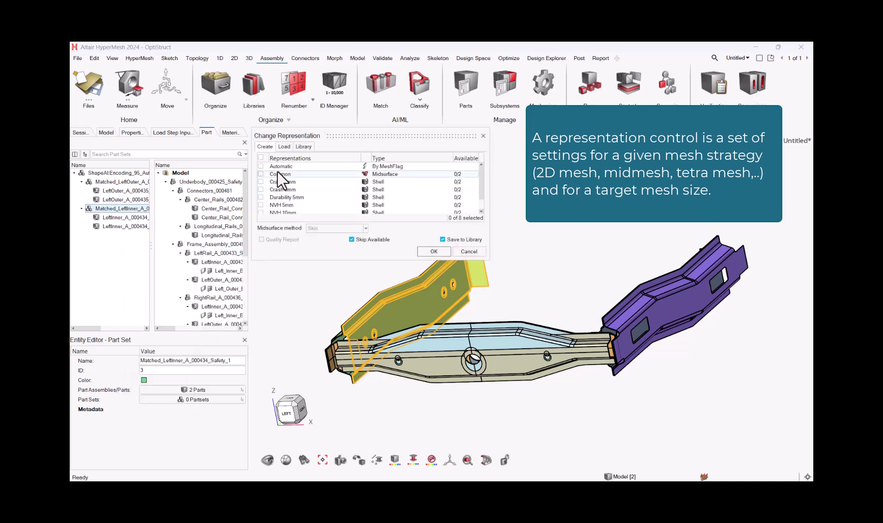
left_click(261, 190)
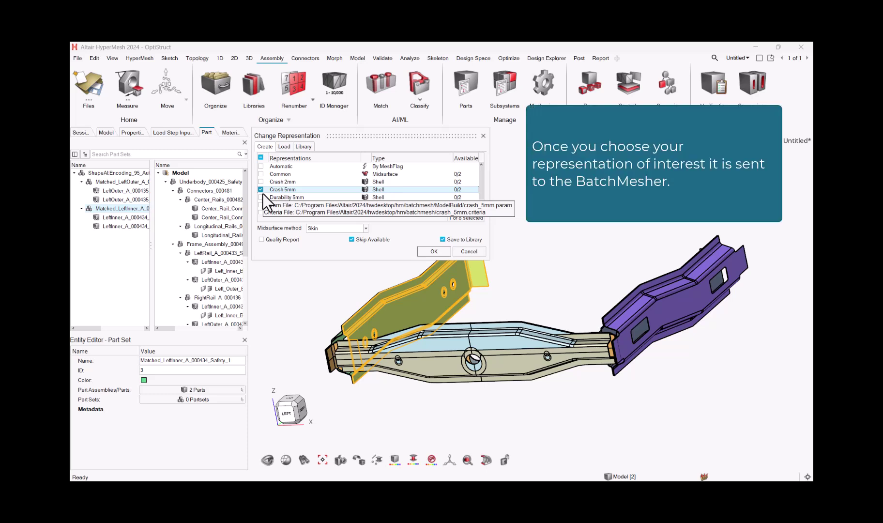
Run BatchMesher for Crash 5mm and load the meshed representations for both LeftInner rails
left_click(434, 251)
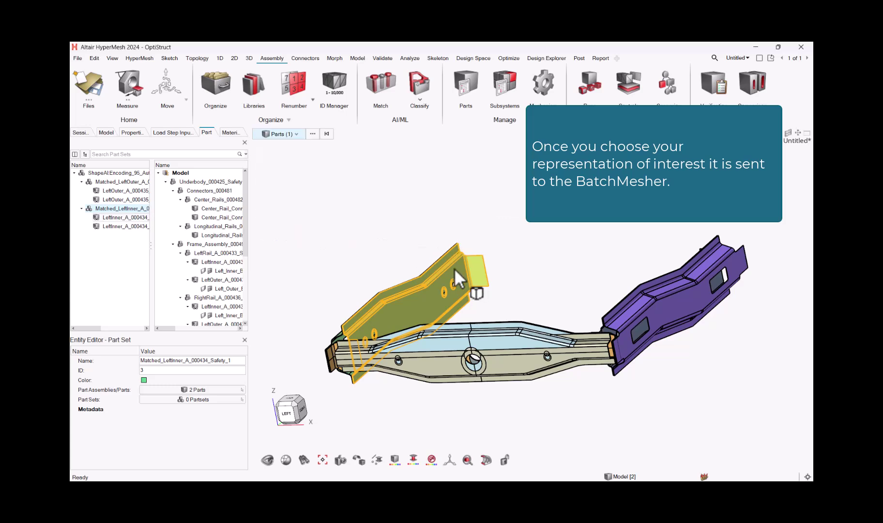
mouse_move(456, 270)
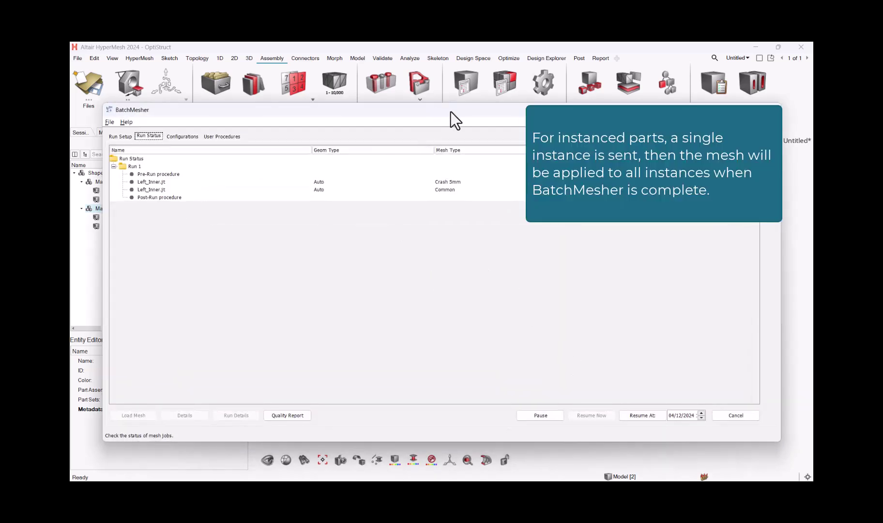
left_click_drag(450, 112, 520, 124)
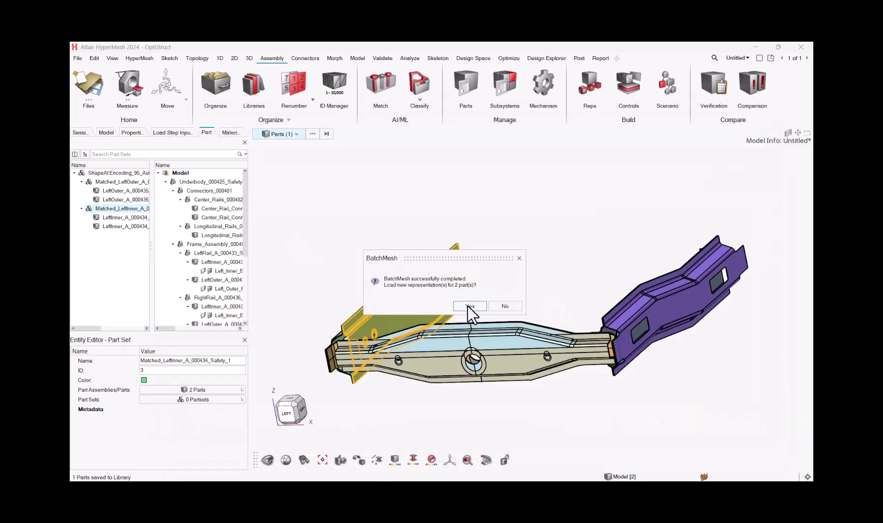
left_click(468, 307)
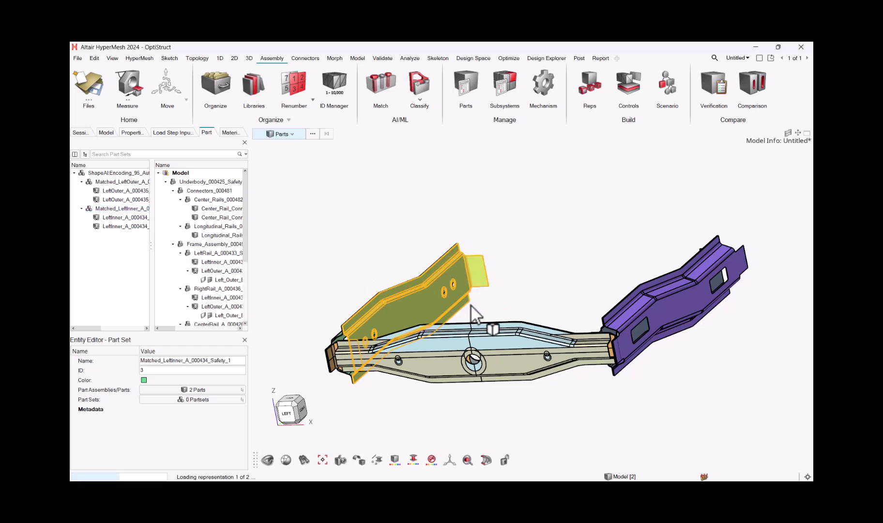
mouse_move(537, 306)
left_mouse_down("ctrl")
mouse_move(577, 325)
mouse_move(536, 307)
left_mouse_up("ctrl")
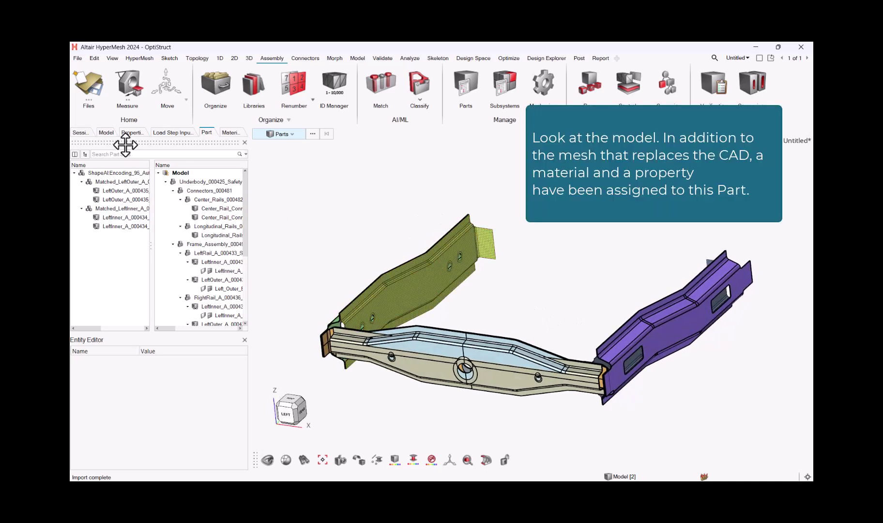
Show the Steel material (ID 10, MAT1, E 210000.0, NU 0.3) from the Model tree
left_click(107, 133)
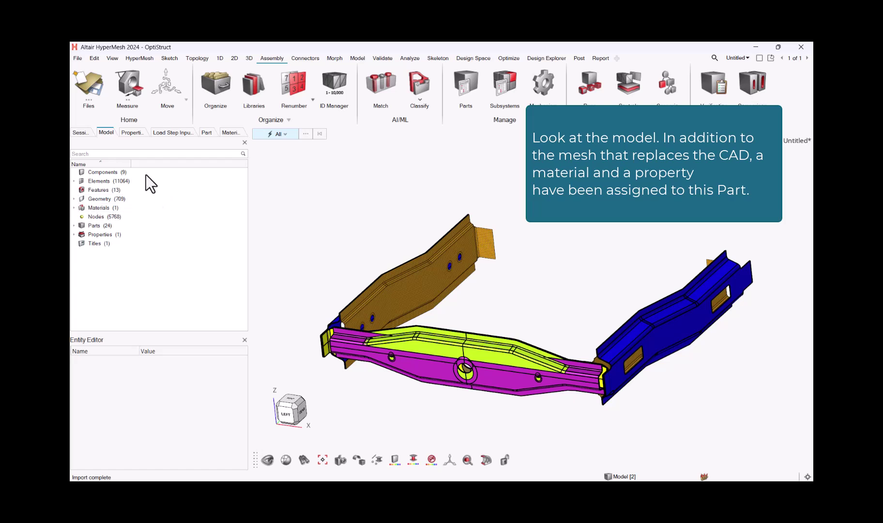
left_click(74, 208)
left_click(94, 218)
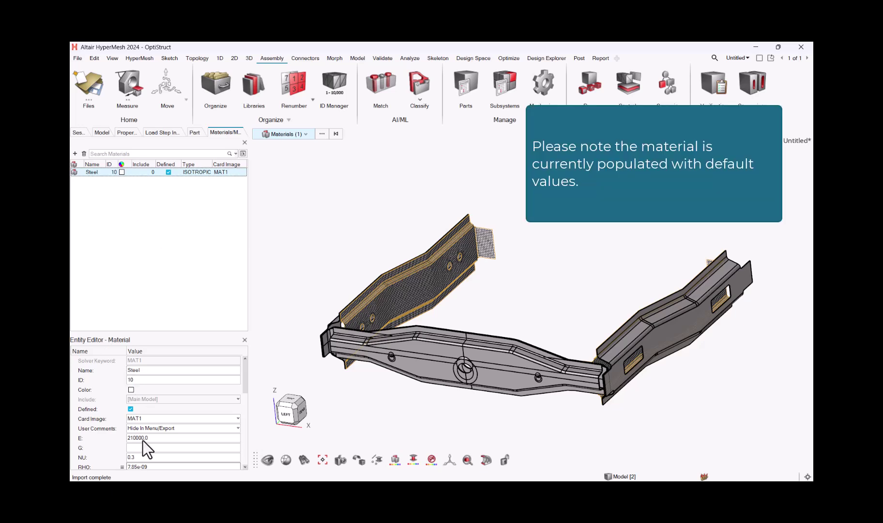
Load a replacement for Steel from AMDC, opening the AAR Grade A steel casting wheels card
right_click(97, 176)
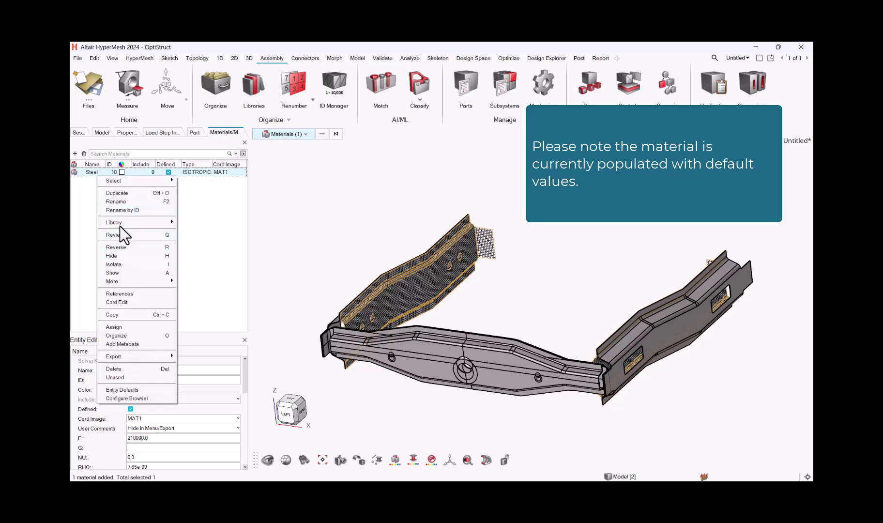
mouse_move(121, 224)
mouse_move(188, 232)
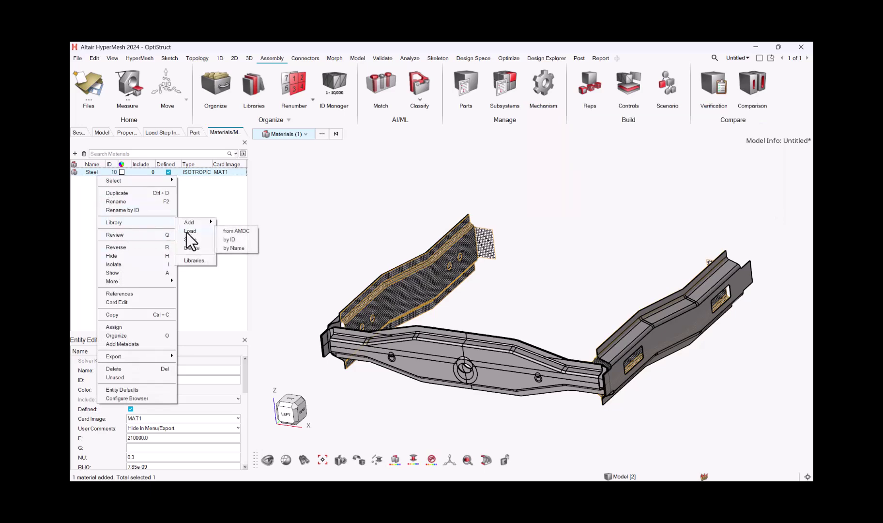
left_click(243, 231)
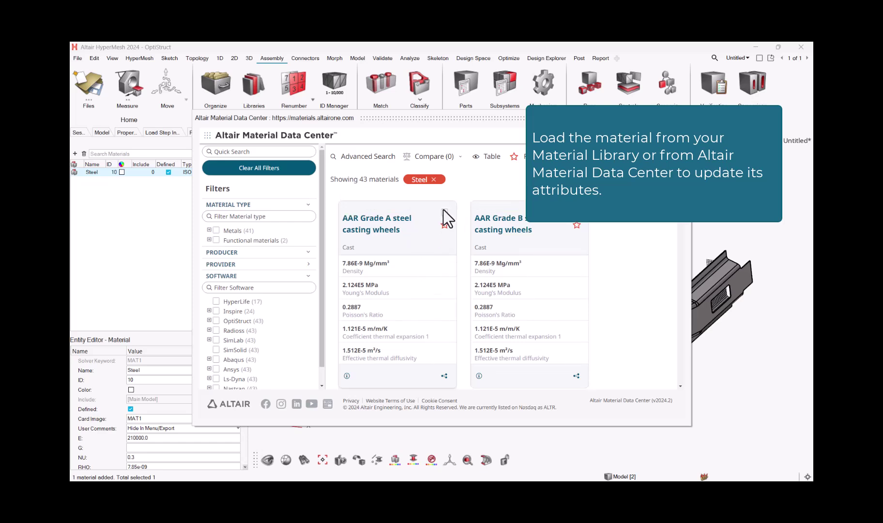
left_click(393, 228)
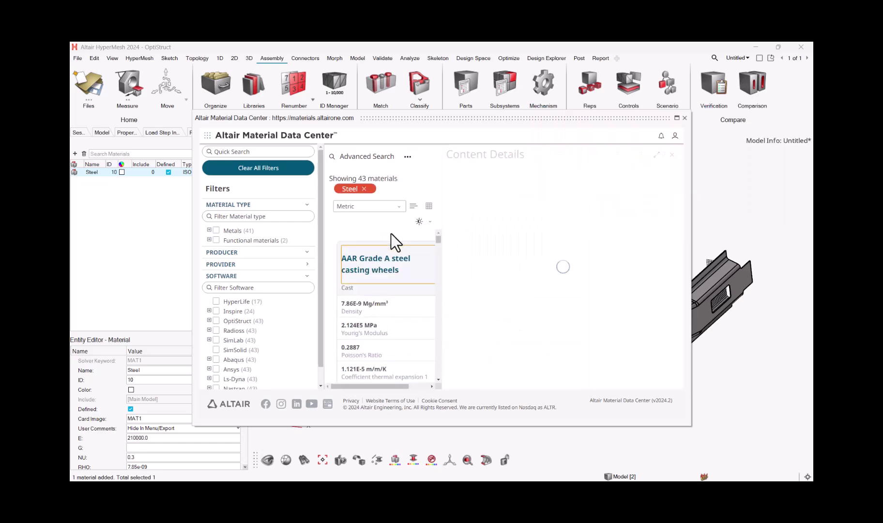
scroll(537, 283, "down", 5)
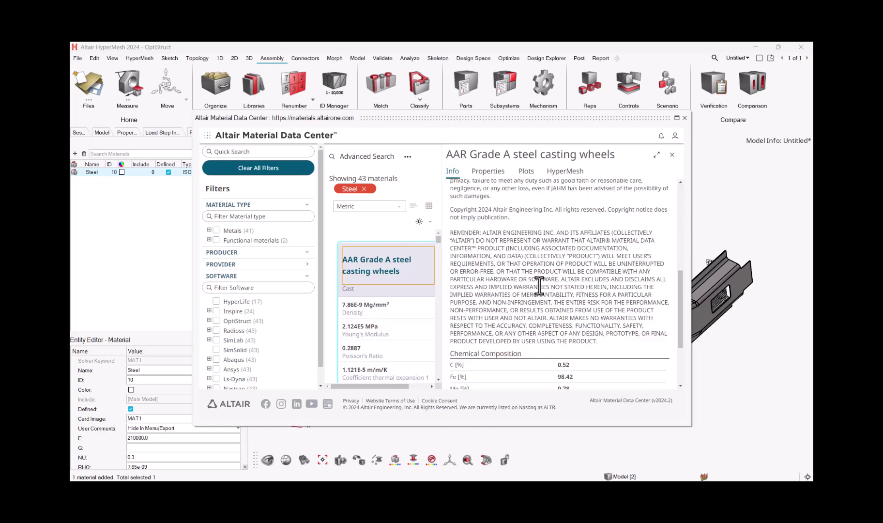
scroll(539, 286, "down", 3)
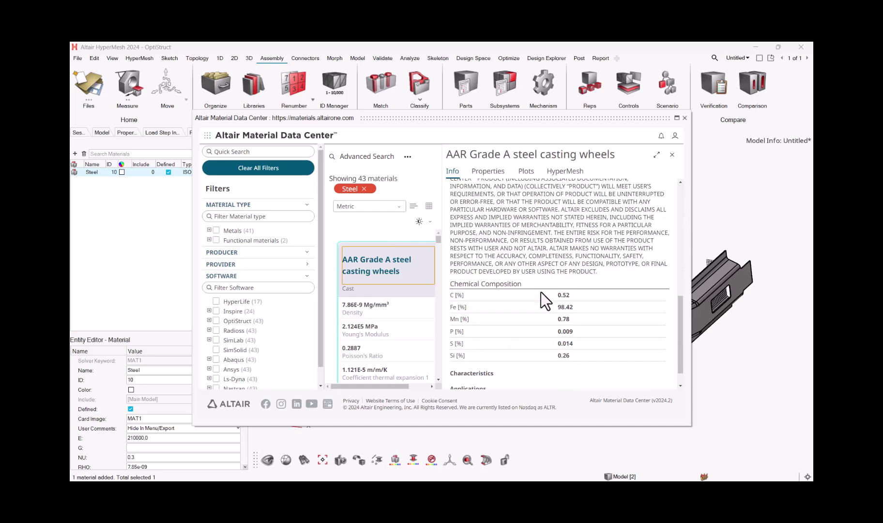
Export AAR Grade A as an OptiStruct Mat1 card with ID 10 and save it
left_click(568, 172)
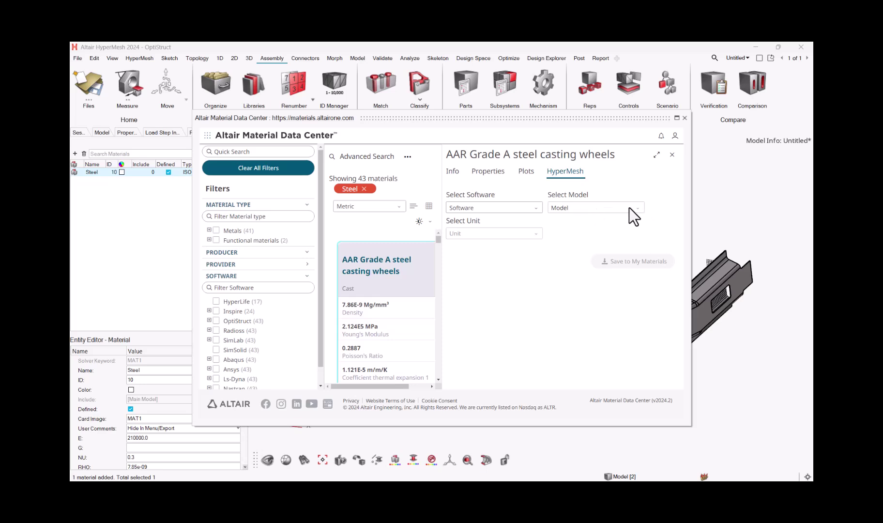
left_click(502, 209)
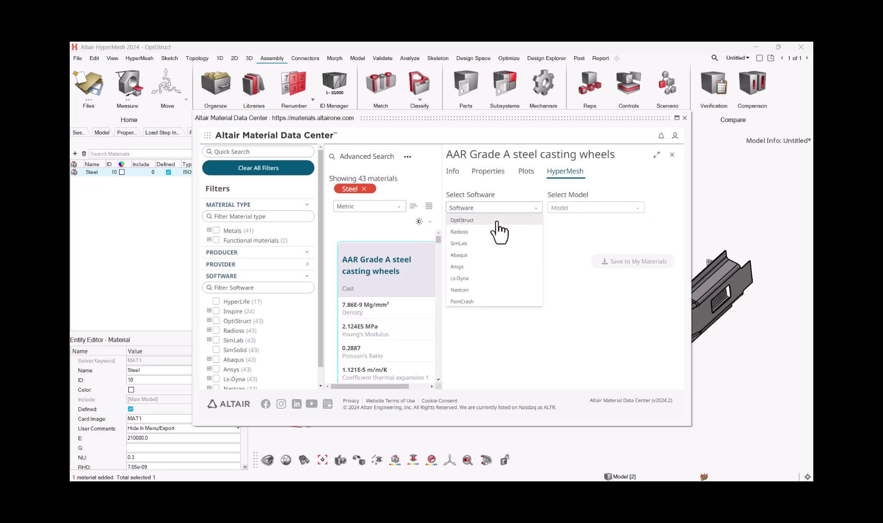
left_click(496, 220)
left_click(584, 209)
left_click(579, 220)
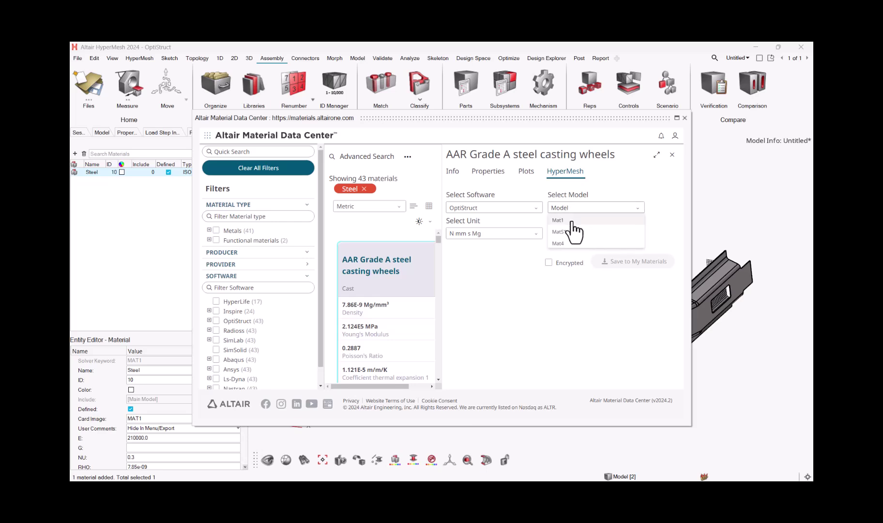
key("BackSpace")
key("BackSpace")
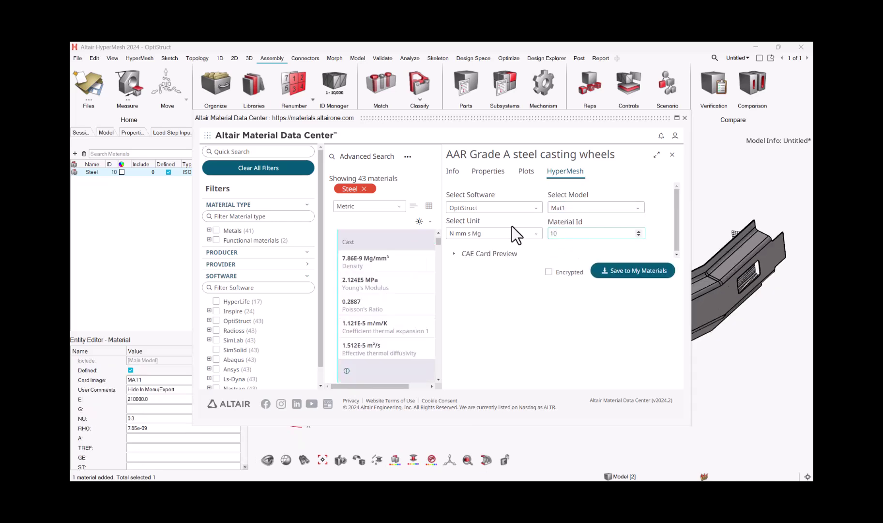
left_click(624, 272)
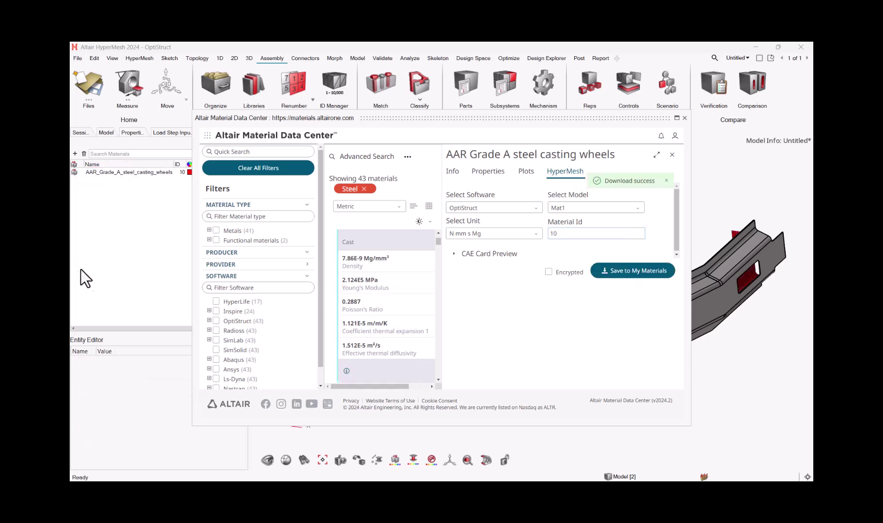
Close Material Data Center and show the Matched_LeftInner_A_000434_Safety_1 part set details (ID 3, 2 parts)
left_click(685, 117)
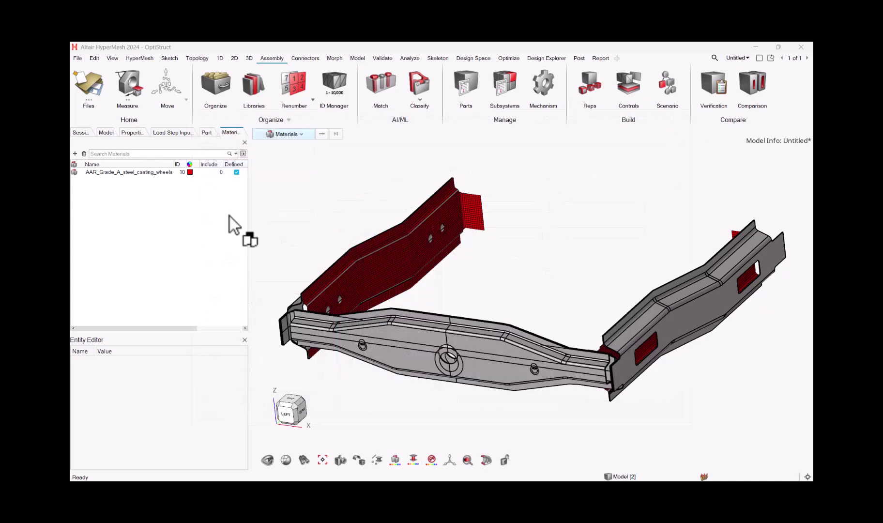
left_click(92, 172)
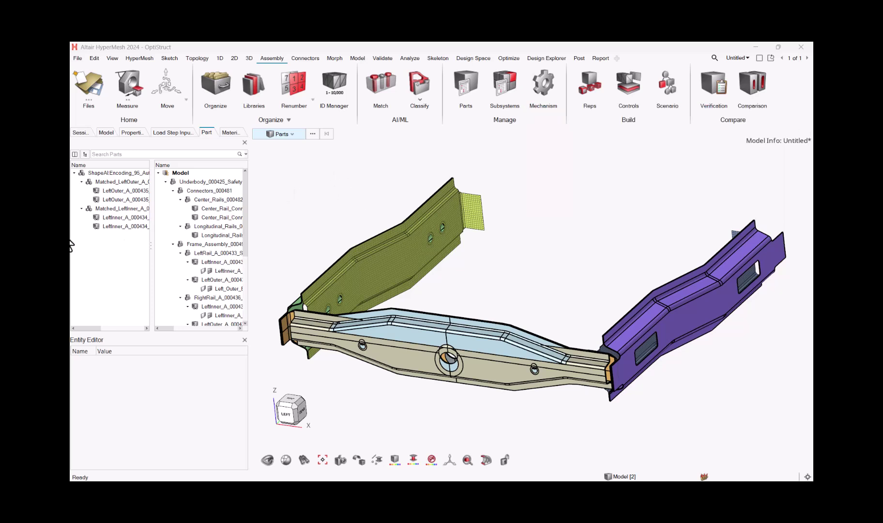
left_click(105, 207)
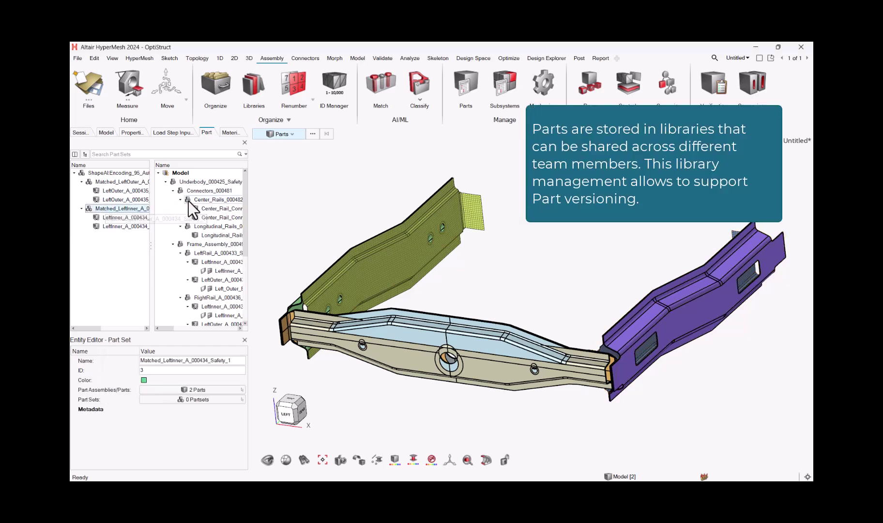
Open the Library Viewer for the LeftInner part and select LeftInner_A
right_click(116, 217)
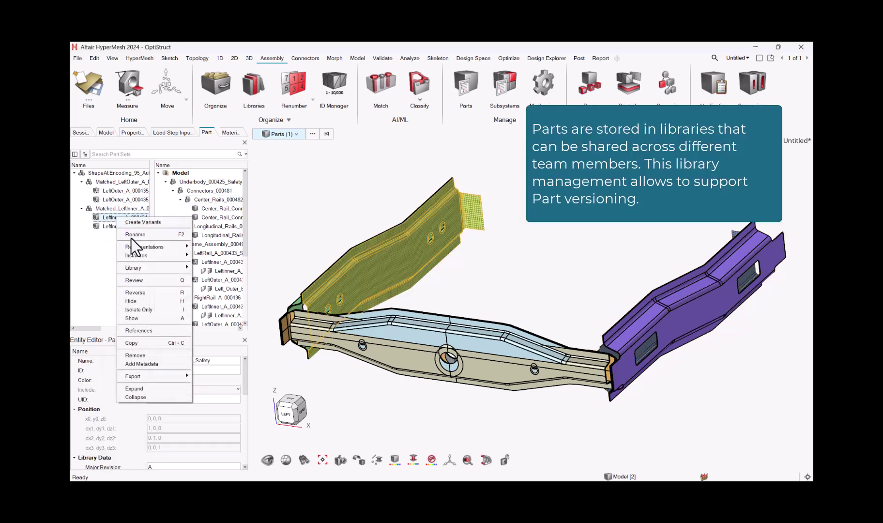
mouse_move(157, 268)
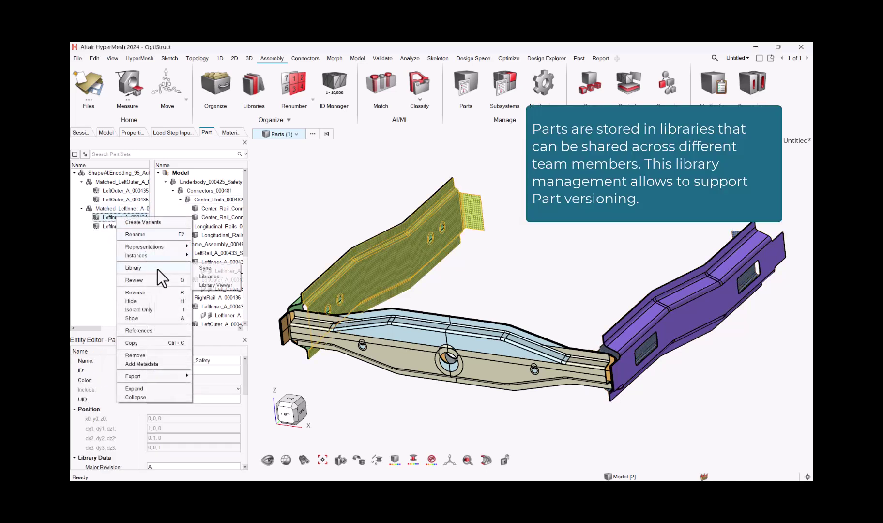
left_click(212, 284)
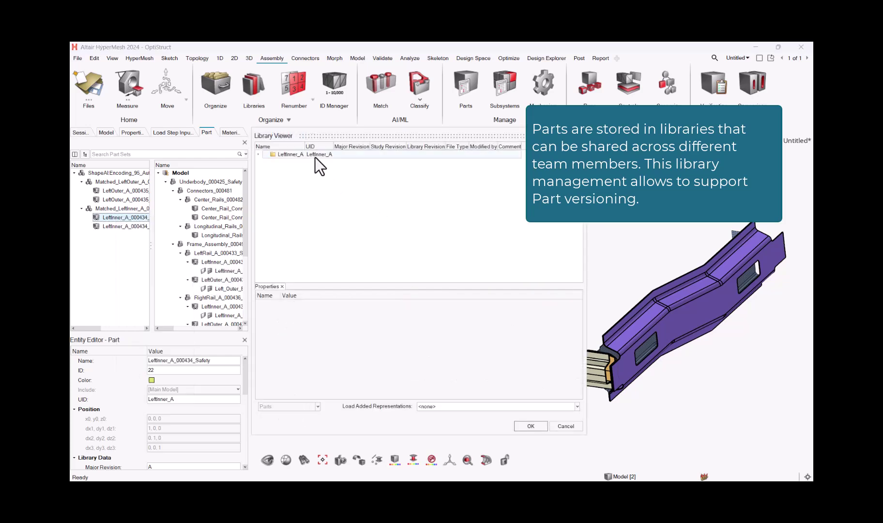
left_click(278, 156)
List LeftInner_A's revisions A and B, show revision A's Crash 5mm and Common representations, then close
left_click(258, 154)
left_click(258, 154)
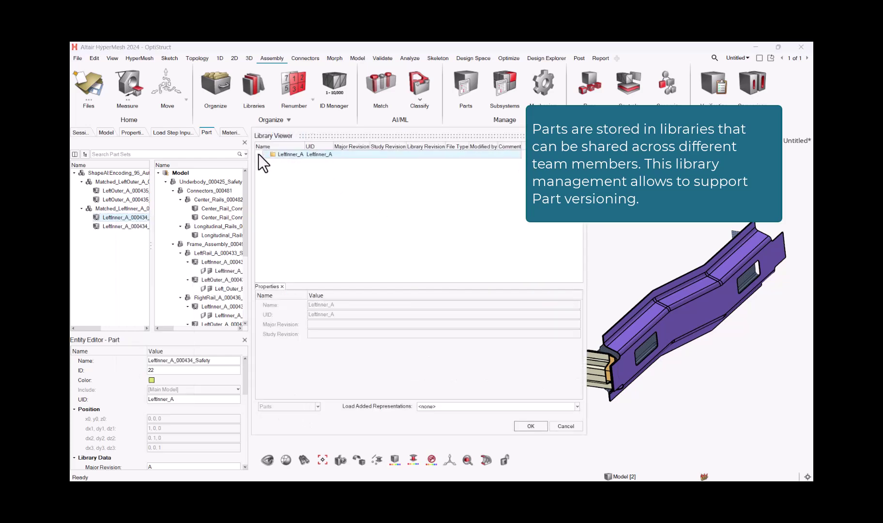
left_click(258, 154)
left_click(266, 164)
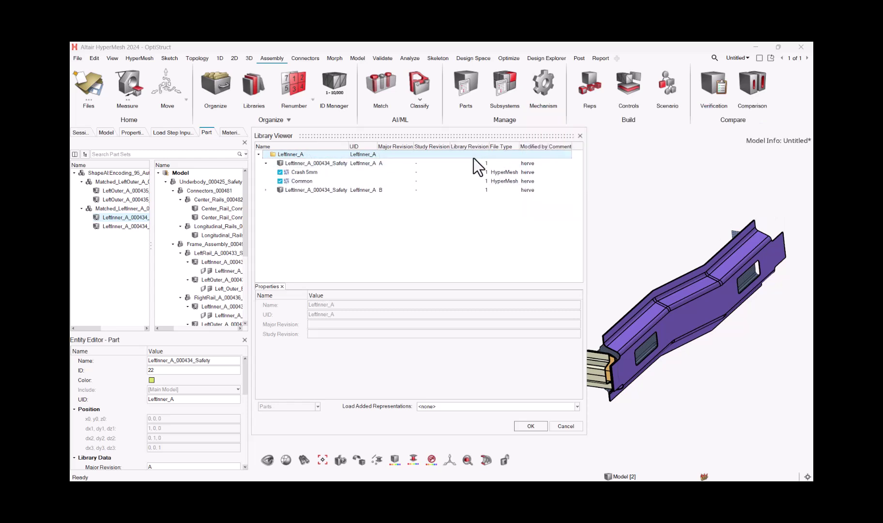
key("Return")
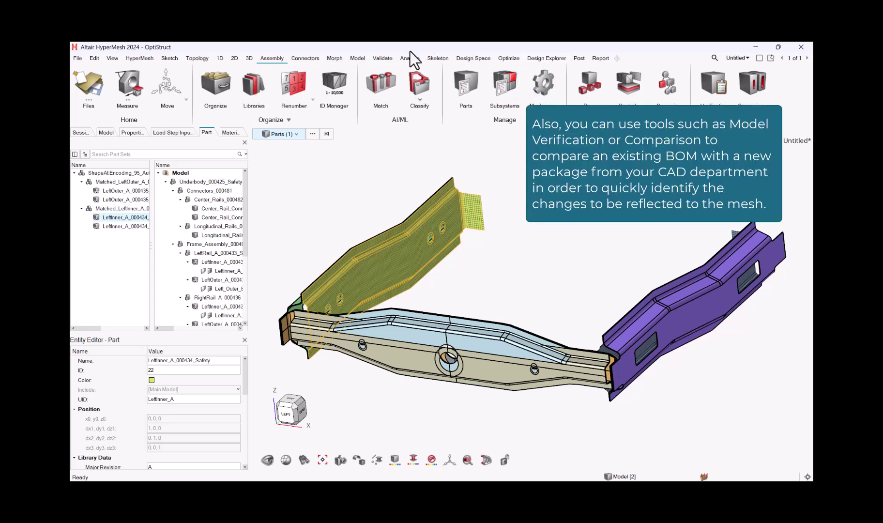